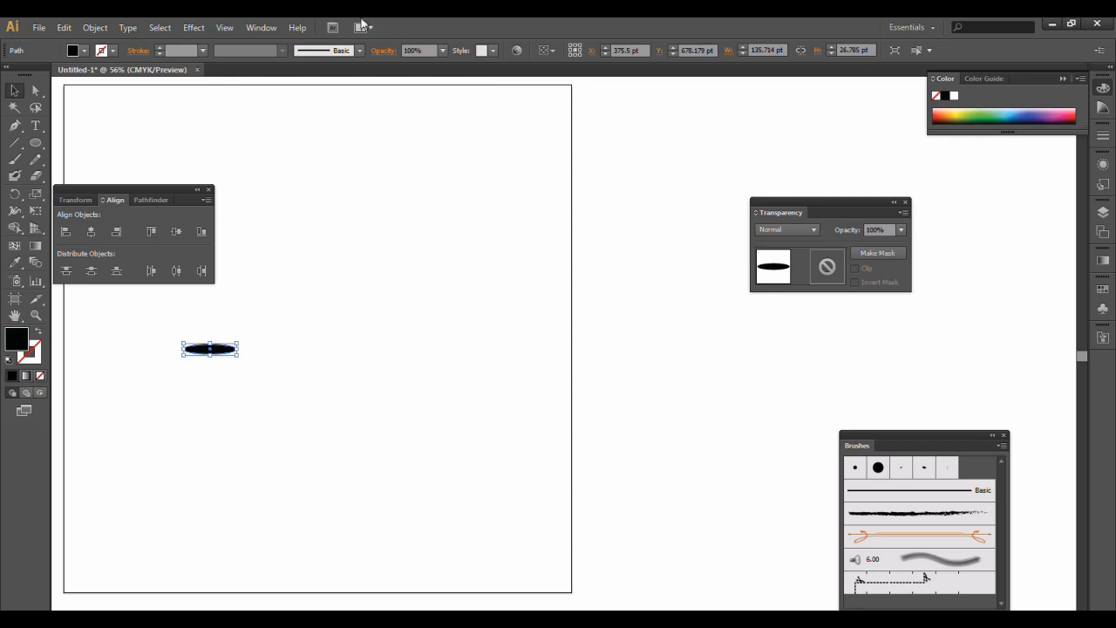
# Step: Bring up the Brushes panel and drop the black ellipse into it
pyautogui.click(261, 27)
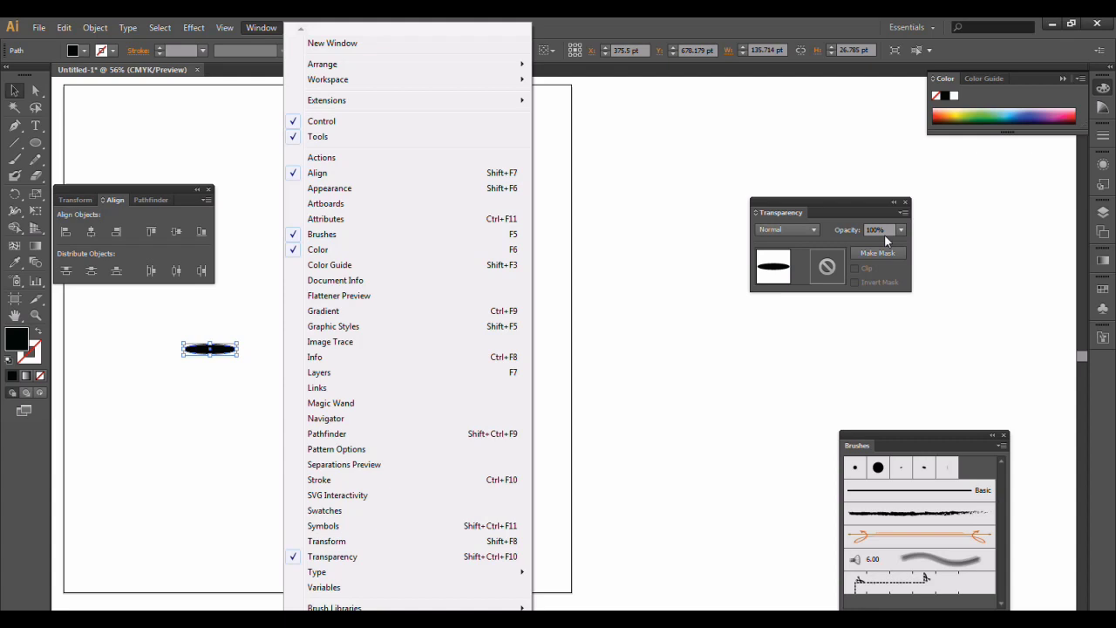
pyautogui.moveTo(951, 432); pyautogui.dragTo(704, 333)
pyautogui.moveTo(220, 351); pyautogui.dragTo(664, 405)
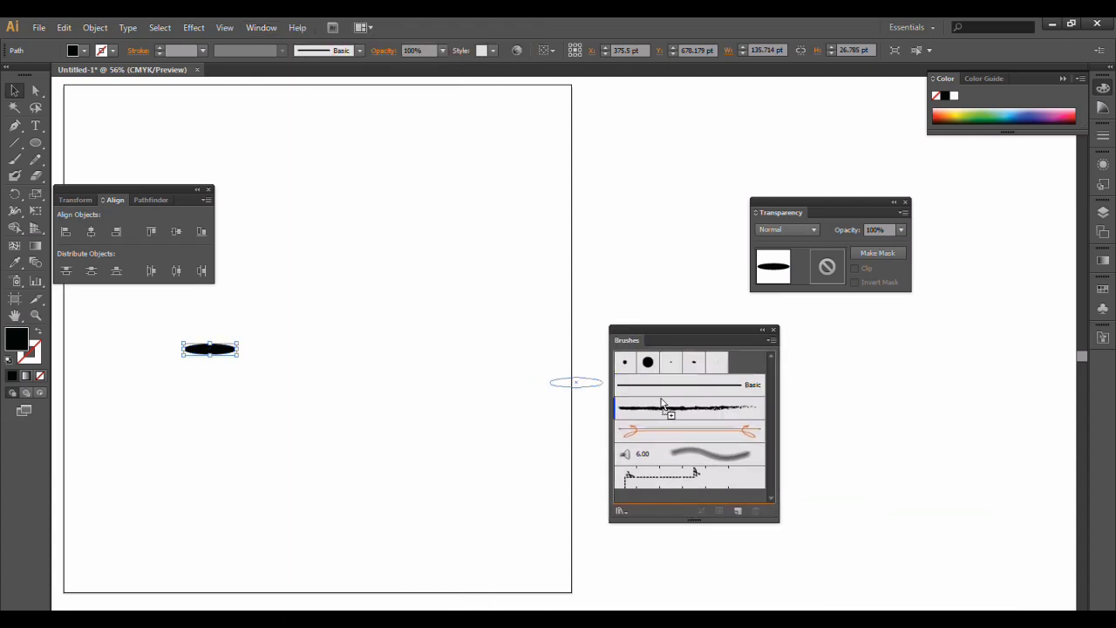
# Step: Make it an Art Brush with Pressure width and Tints colorization, then delete the ellipse
pyautogui.click(490, 372)
pyautogui.click(537, 438)
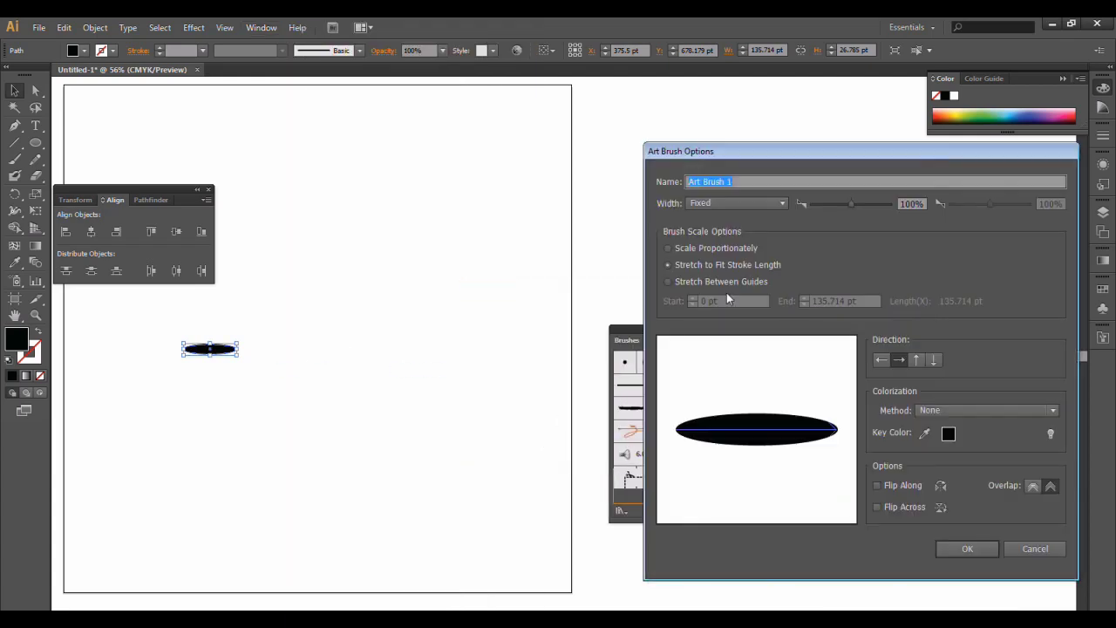
pyautogui.click(737, 202)
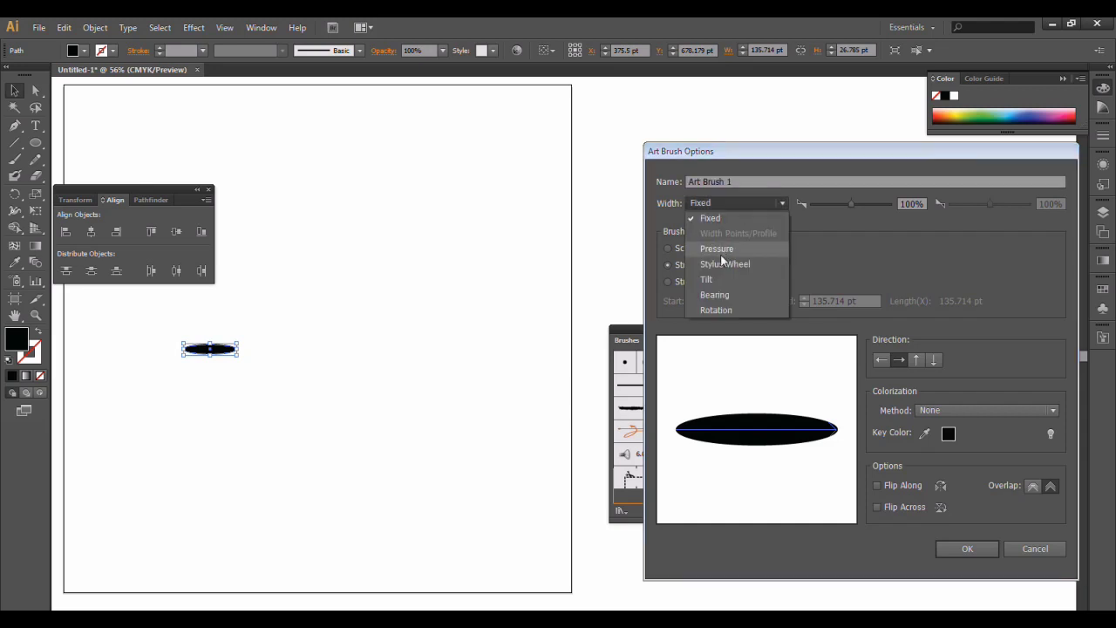
pyautogui.click(720, 250)
pyautogui.click(950, 409)
pyautogui.click(994, 440)
pyautogui.click(963, 544)
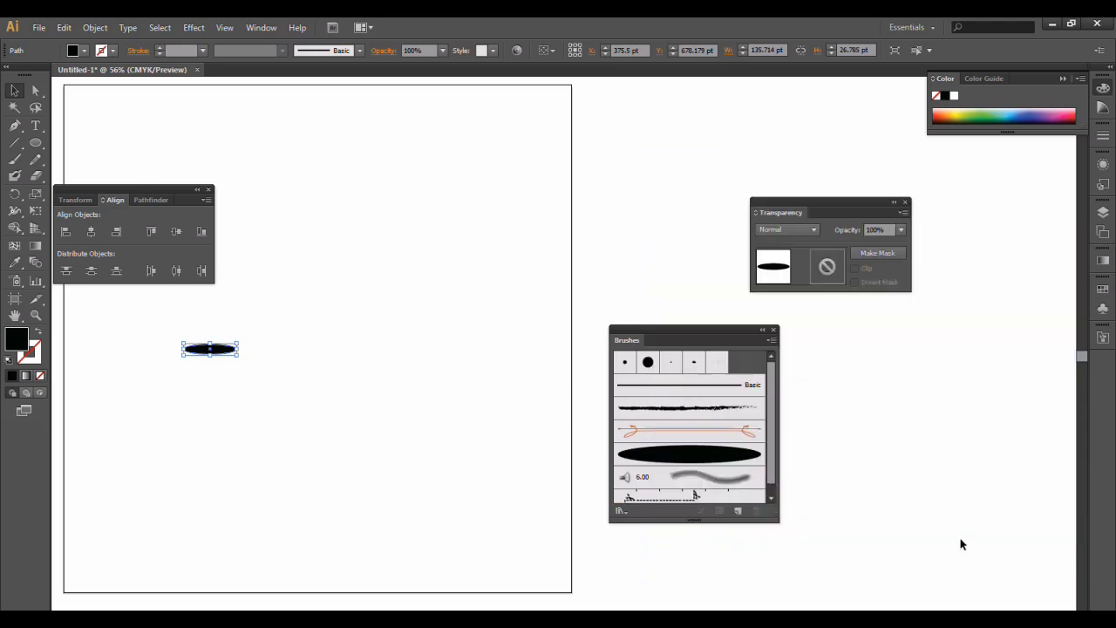
pyautogui.press('Delete')
# Step: With the Paintbrush at 10% opacity, paint a curved test stroke
pyautogui.click(16, 160)
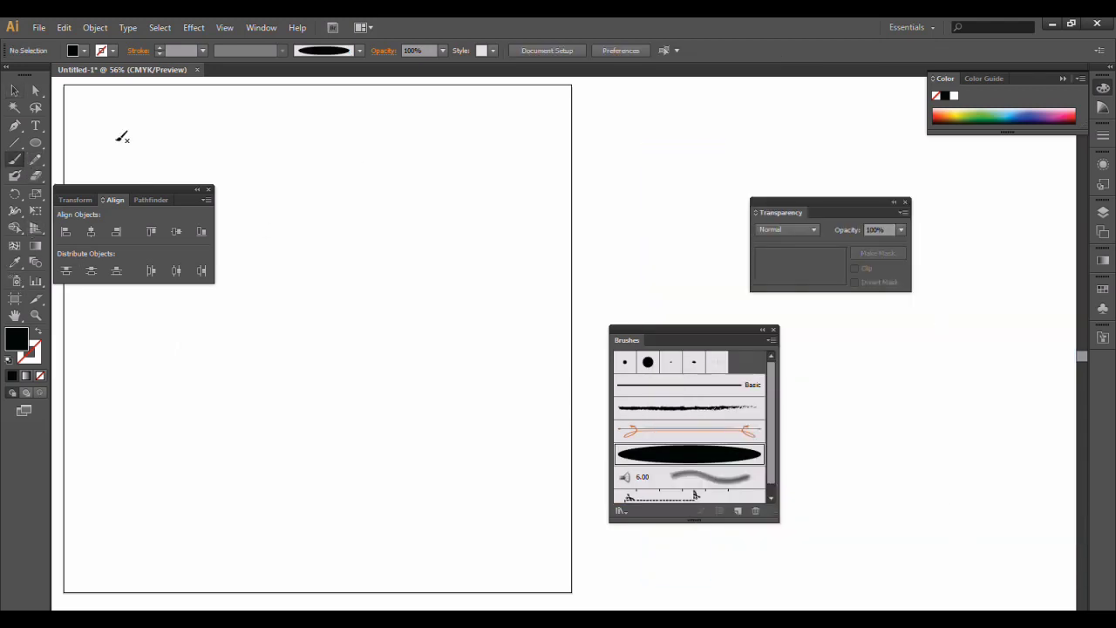
pyautogui.click(443, 51)
pyautogui.click(459, 80)
pyautogui.moveTo(363, 196); pyautogui.dragTo(406, 165)
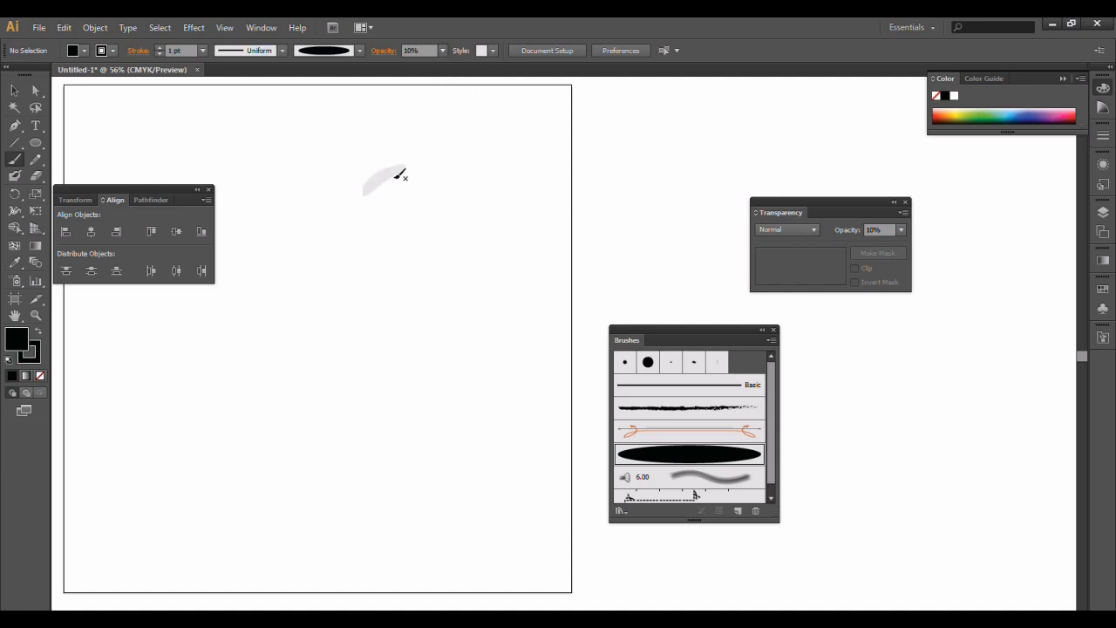
# Step: Lower the test stroke's opacity further and deselect it
pyautogui.click(419, 51)
pyautogui.write('1')
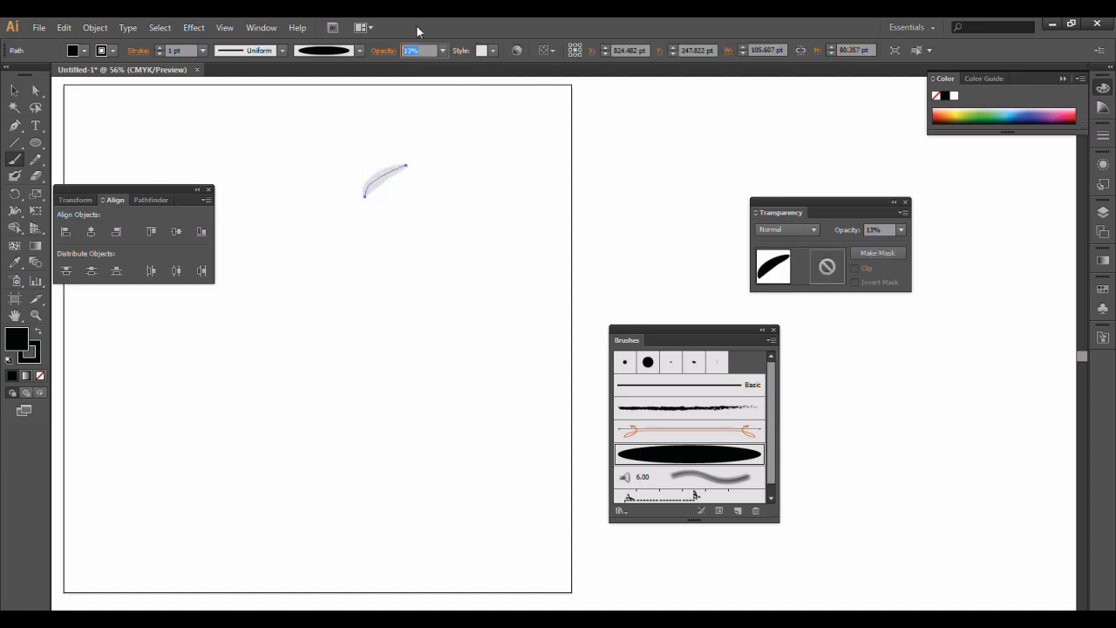
pyautogui.press('Return')
pyautogui.write('7')
pyautogui.keyDown('ctrl'); pyautogui.click(602, 279); pyautogui.keyUp('ctrl')
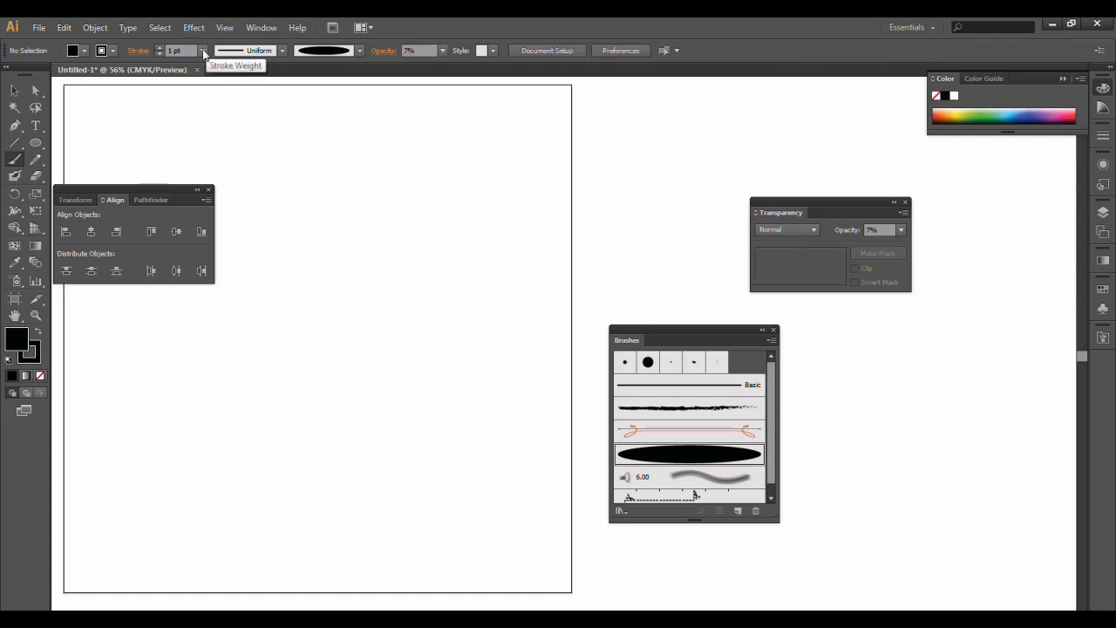
# Step: Set stroke weight to 0.5 pt and paint a thin diagonal test stroke
pyautogui.click(203, 51)
pyautogui.click(211, 83)
pyautogui.moveTo(336, 223); pyautogui.dragTo(380, 161)
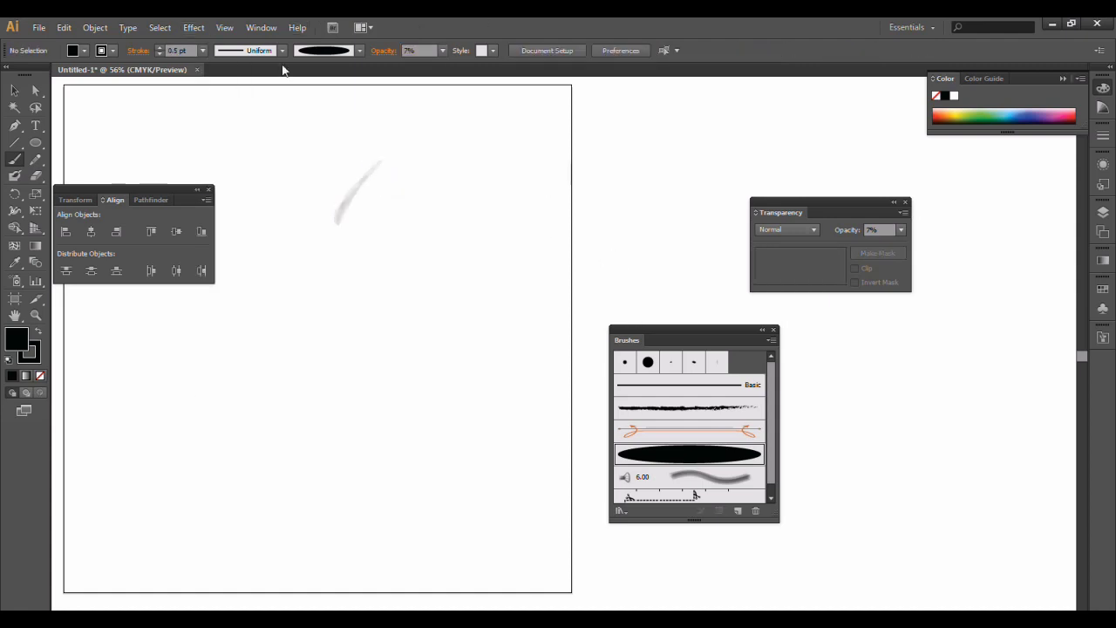
# Step: Hide the artboard edges and move the Brushes panel out of the drawing area
pyautogui.click(224, 27)
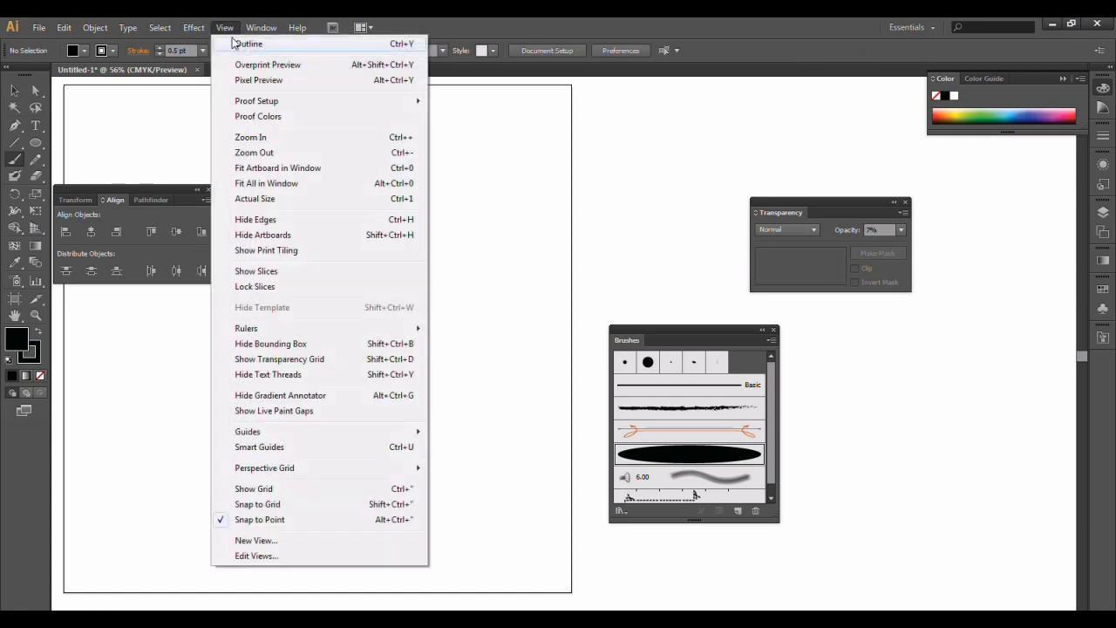
pyautogui.click(262, 220)
pyautogui.moveTo(703, 339); pyautogui.dragTo(893, 368)
# Step: Paint a small test dab and another faint test stroke
pyautogui.click(356, 165)
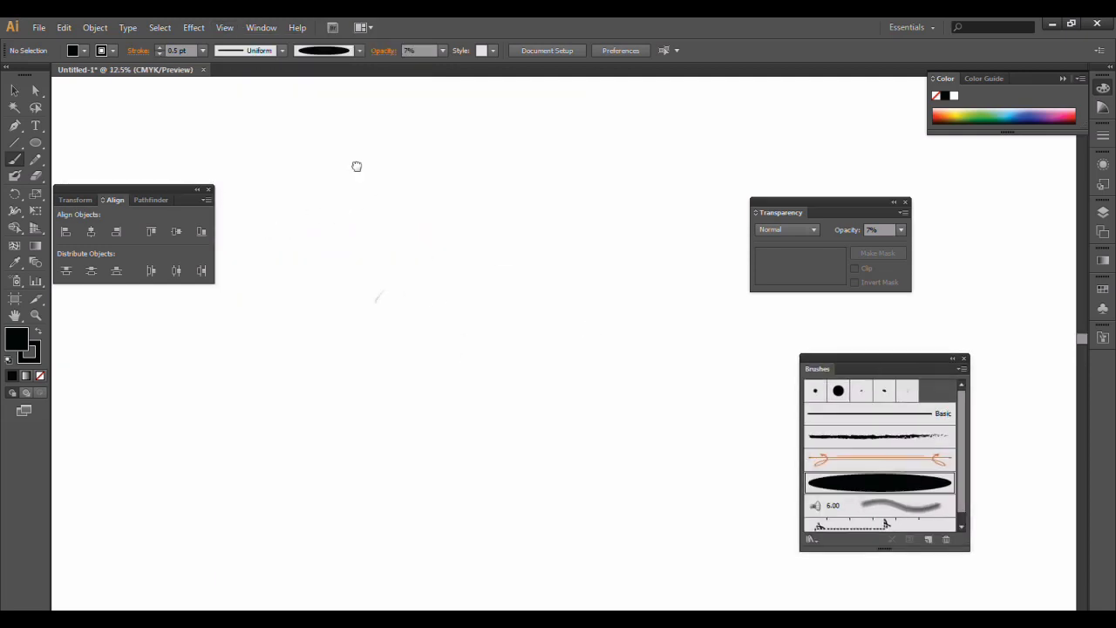
pyautogui.click(396, 188)
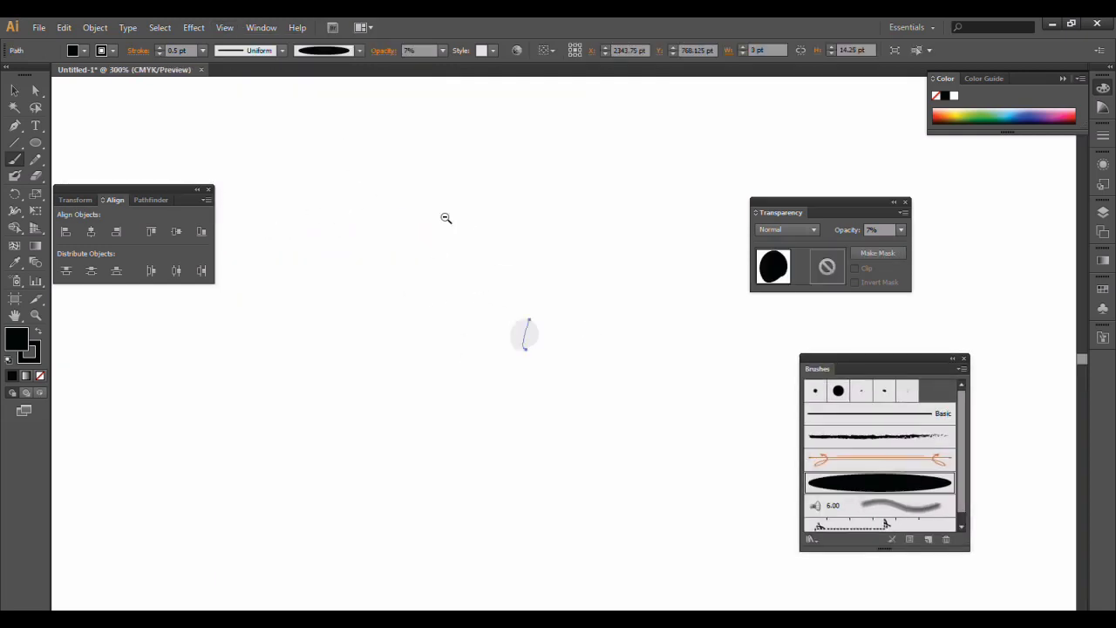
pyautogui.hotkey('ctrl', '-')
pyautogui.hotkey('ctrl', '-')
pyautogui.hotkey('ctrl', '-')
pyautogui.moveTo(424, 275); pyautogui.dragTo(451, 199)
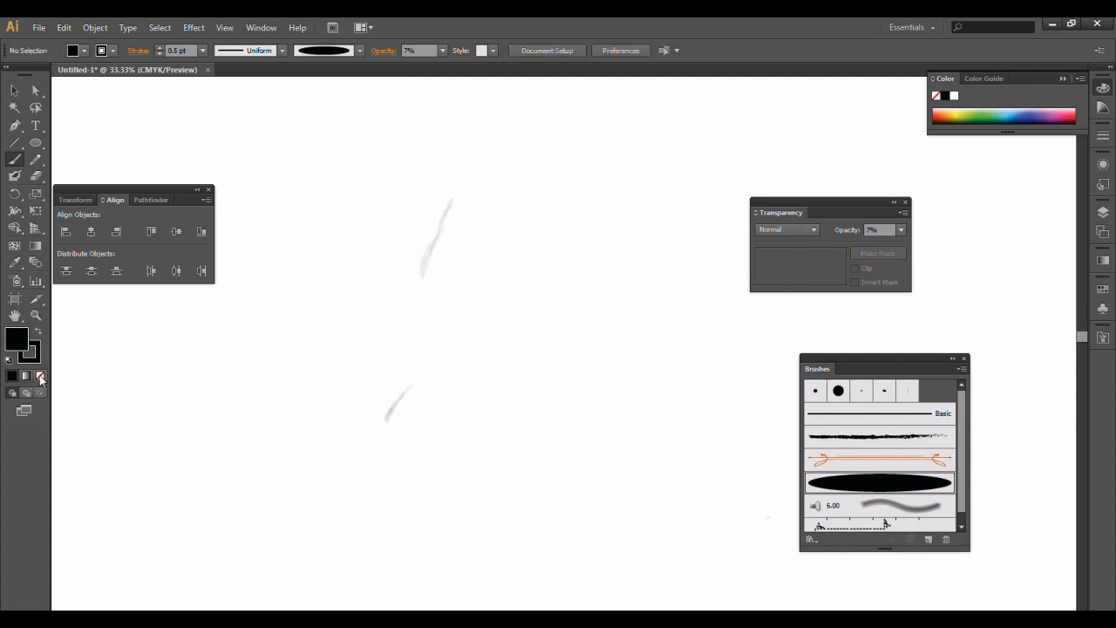
# Step: Set the fill to None and switch the document color mode to RGB
pyautogui.click(39, 374)
pyautogui.click(95, 27)
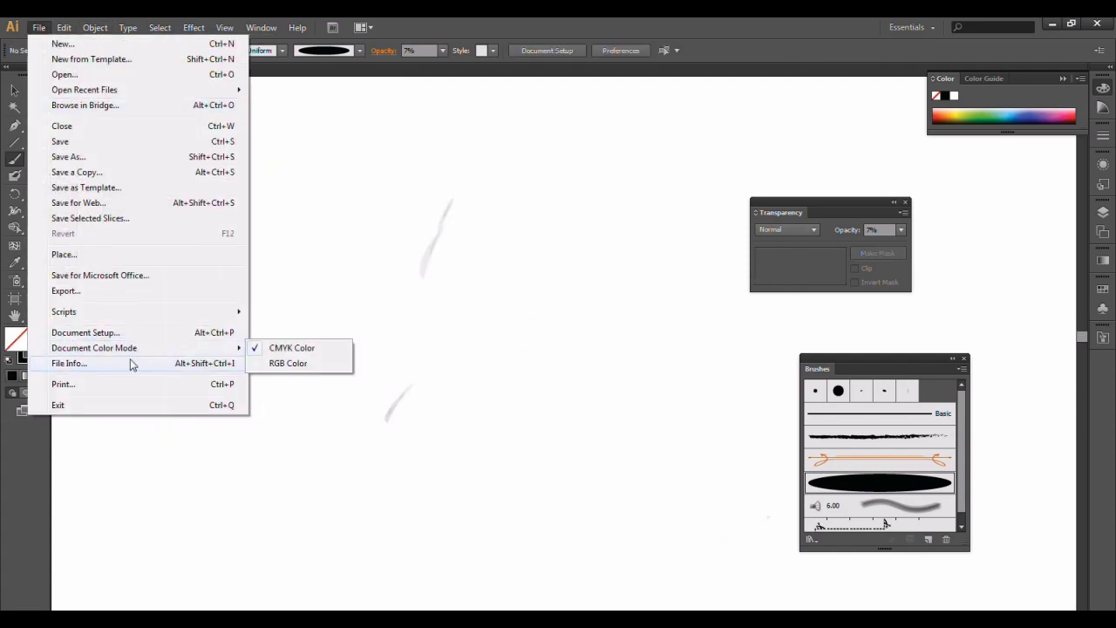
pyautogui.click(299, 363)
# Step: Sketch the monster's head outline, its sides and middle in faint strokes
pyautogui.moveTo(448, 206)
pyautogui.mouseDown()
pyautogui.moveTo(523, 131)
pyautogui.moveTo(585, 162)
pyautogui.moveTo(563, 252)
pyautogui.moveTo(510, 132)
pyautogui.moveTo(448, 267)
pyautogui.mouseUp()
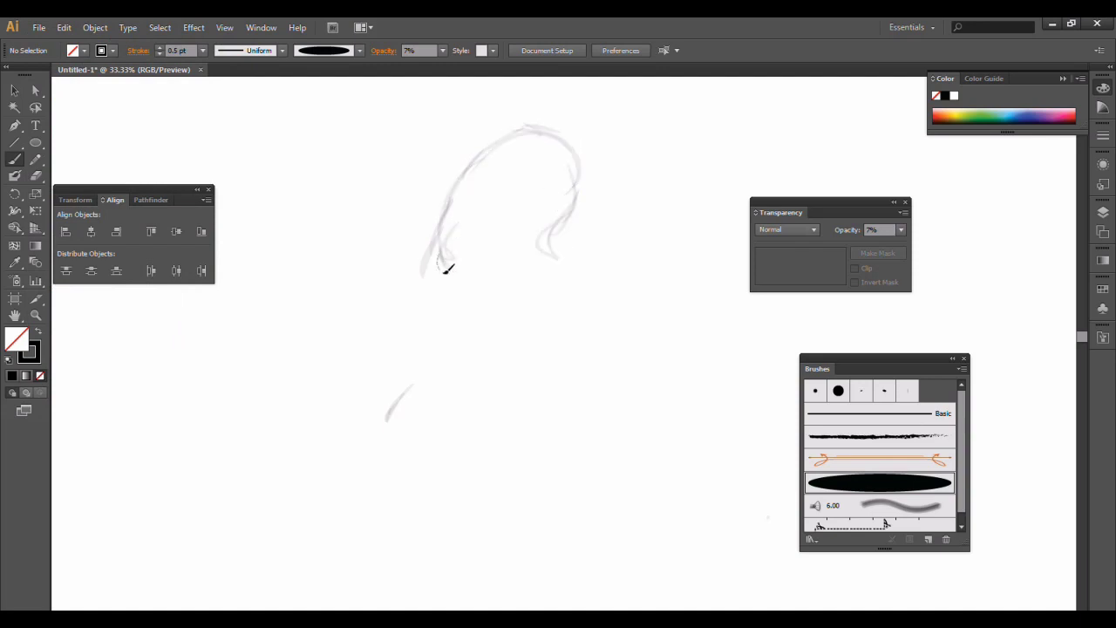
pyautogui.moveTo(558, 225)
pyautogui.mouseDown()
pyautogui.moveTo(564, 259)
pyautogui.moveTo(473, 287)
pyautogui.moveTo(514, 296)
pyautogui.moveTo(535, 273)
pyautogui.moveTo(446, 256)
pyautogui.moveTo(493, 141)
pyautogui.moveTo(553, 251)
pyautogui.mouseUp()
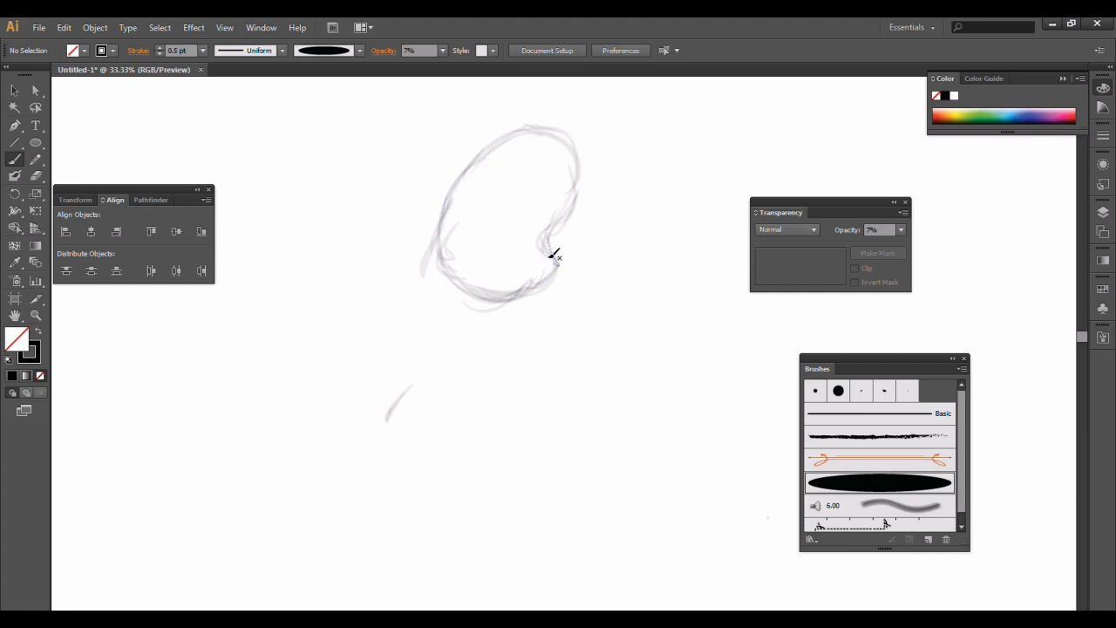
pyautogui.hscroll(2, 553, 251)
pyautogui.moveTo(434, 314); pyautogui.dragTo(445, 135)
pyautogui.scroll(-2, 471, 169)
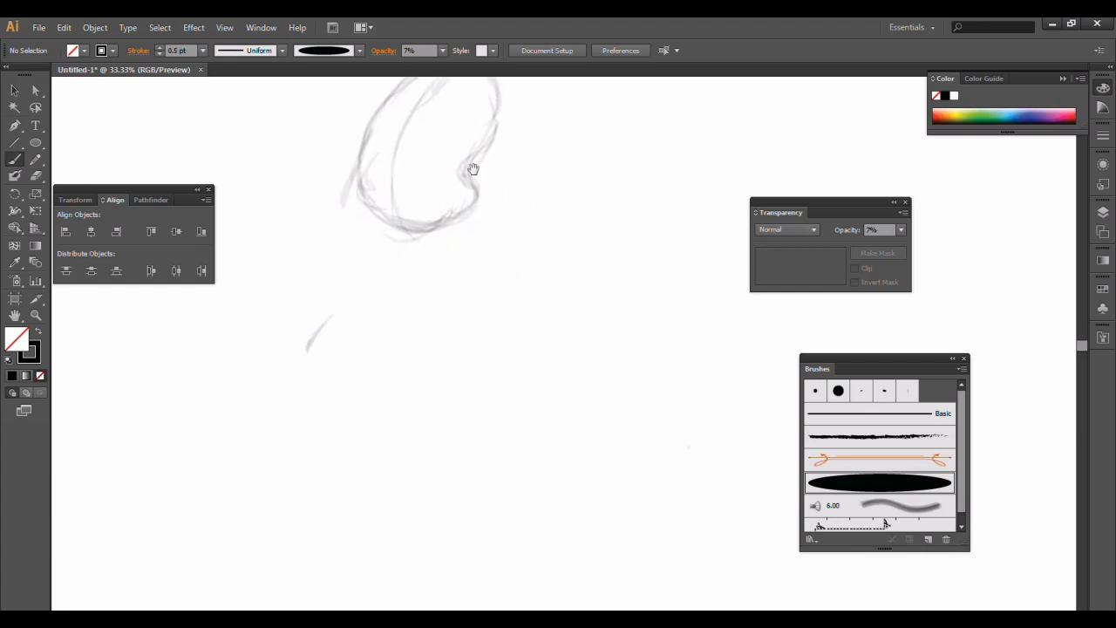
pyautogui.moveTo(416, 230)
pyautogui.mouseDown()
pyautogui.moveTo(435, 241)
pyautogui.moveTo(389, 237)
pyautogui.moveTo(393, 244)
pyautogui.mouseUp()
pyautogui.scroll(3, 427, 253)
pyautogui.moveTo(451, 285)
pyautogui.mouseDown()
pyautogui.moveTo(433, 171)
pyautogui.moveTo(366, 306)
pyautogui.mouseUp()
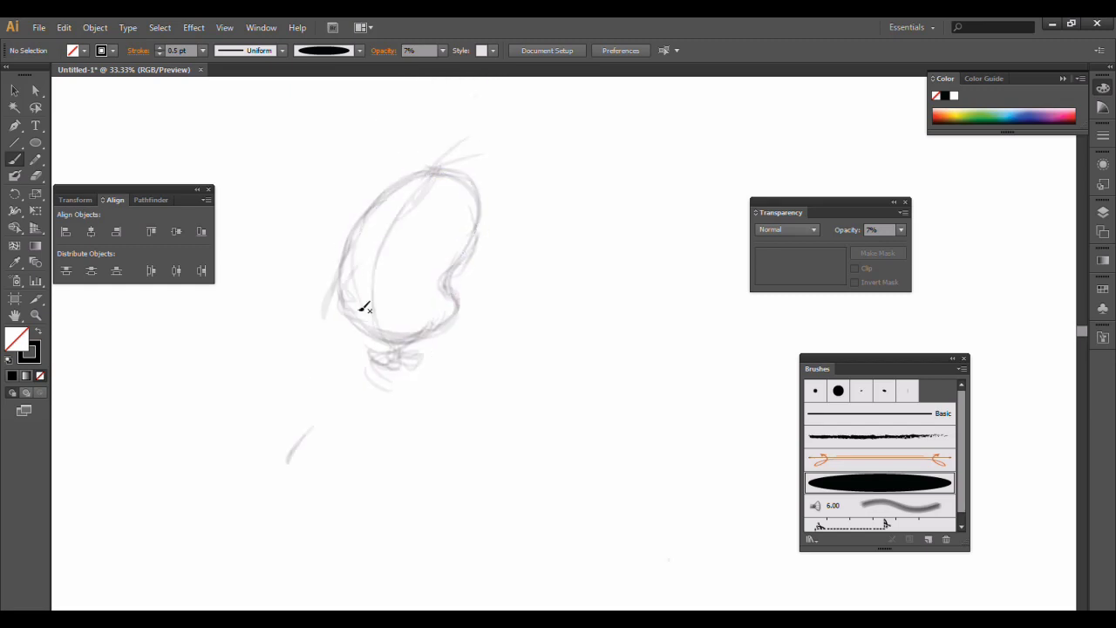
pyautogui.moveTo(348, 262)
pyautogui.mouseDown()
pyautogui.moveTo(413, 256)
pyautogui.moveTo(440, 281)
pyautogui.moveTo(443, 324)
pyautogui.moveTo(453, 247)
pyautogui.moveTo(441, 181)
pyautogui.moveTo(456, 110)
pyautogui.moveTo(429, 161)
pyautogui.mouseUp()
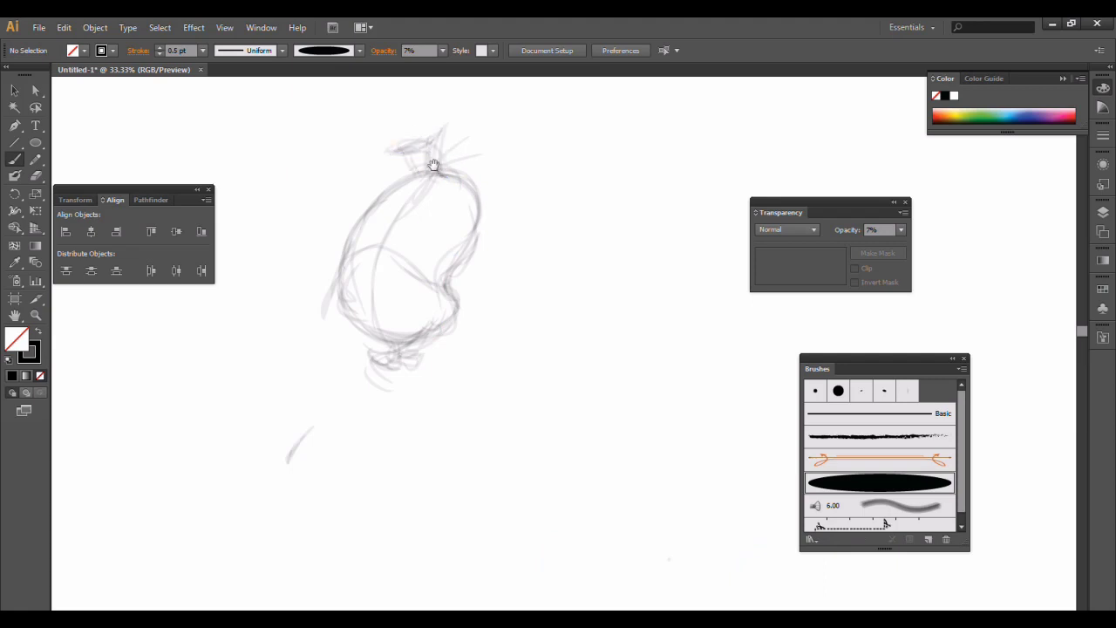
# Step: Add a long loop above the head and more neck sketch strokes
pyautogui.scroll(5, 428, 165)
pyautogui.moveTo(454, 323)
pyautogui.mouseDown()
pyautogui.moveTo(463, 264)
pyautogui.moveTo(410, 113)
pyautogui.moveTo(433, 278)
pyautogui.moveTo(401, 183)
pyautogui.moveTo(473, 142)
pyautogui.moveTo(456, 274)
pyautogui.moveTo(422, 123)
pyautogui.moveTo(424, 308)
pyautogui.moveTo(456, 331)
pyautogui.moveTo(425, 261)
pyautogui.moveTo(505, 256)
pyautogui.moveTo(381, 244)
pyautogui.moveTo(479, 219)
pyautogui.moveTo(441, 263)
pyautogui.mouseUp()
pyautogui.scroll(-8, 479, 262)
pyautogui.scroll(5, 471, 279)
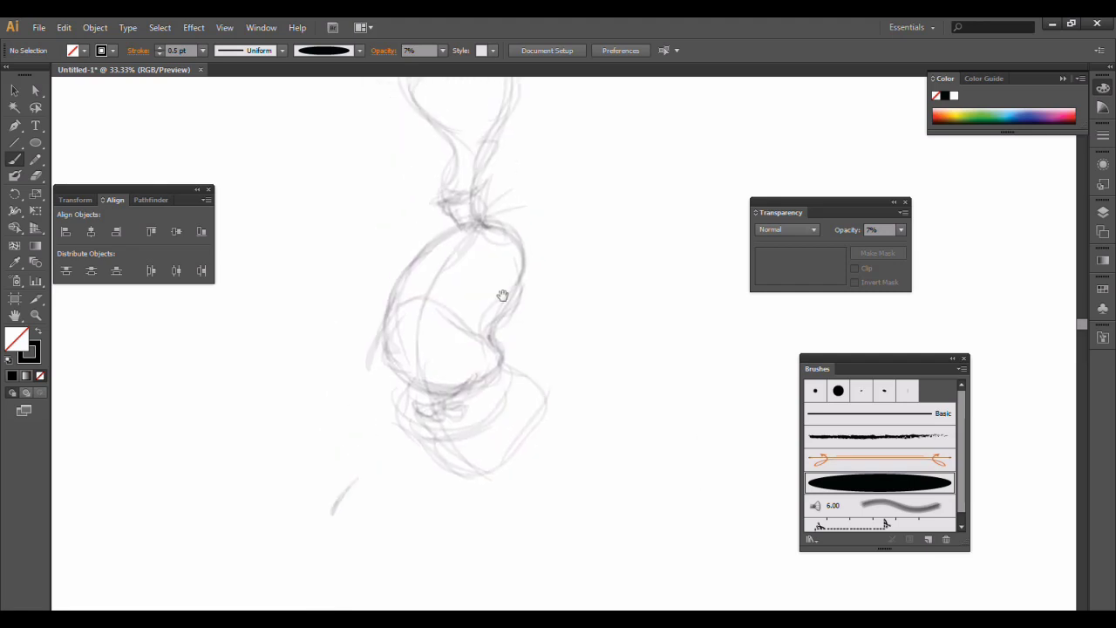
pyautogui.scroll(-5, 501, 305)
pyautogui.hscroll(1, 501, 305)
pyautogui.moveTo(353, 264); pyautogui.dragTo(523, 324)
pyautogui.scroll(-4, 488, 288)
pyautogui.moveTo(477, 154)
pyautogui.mouseDown()
pyautogui.moveTo(422, 374)
pyautogui.moveTo(419, 257)
pyautogui.moveTo(440, 161)
pyautogui.mouseUp()
# Step: Sketch the forearm below the head, then zoom out
pyautogui.moveTo(523, 175); pyautogui.dragTo(453, 353)
pyautogui.scroll(8, 475, 366)
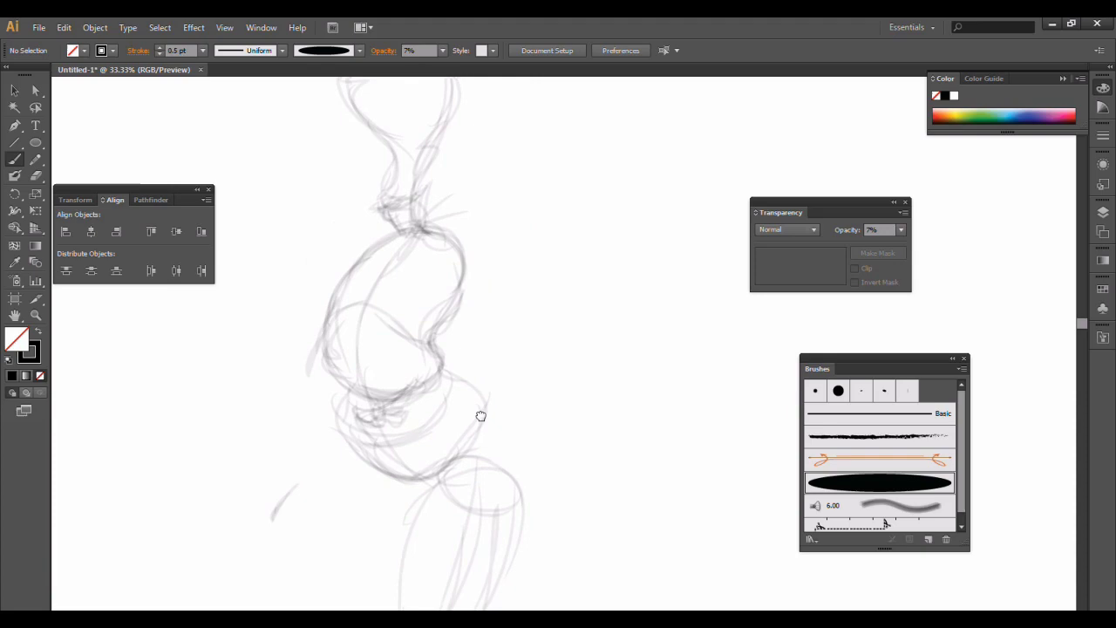
pyautogui.scroll(-4, 436, 288)
pyautogui.scroll(-9, 414, 262)
pyautogui.hotkey('ctrl', '-')
pyautogui.hotkey('ctrl', '-')
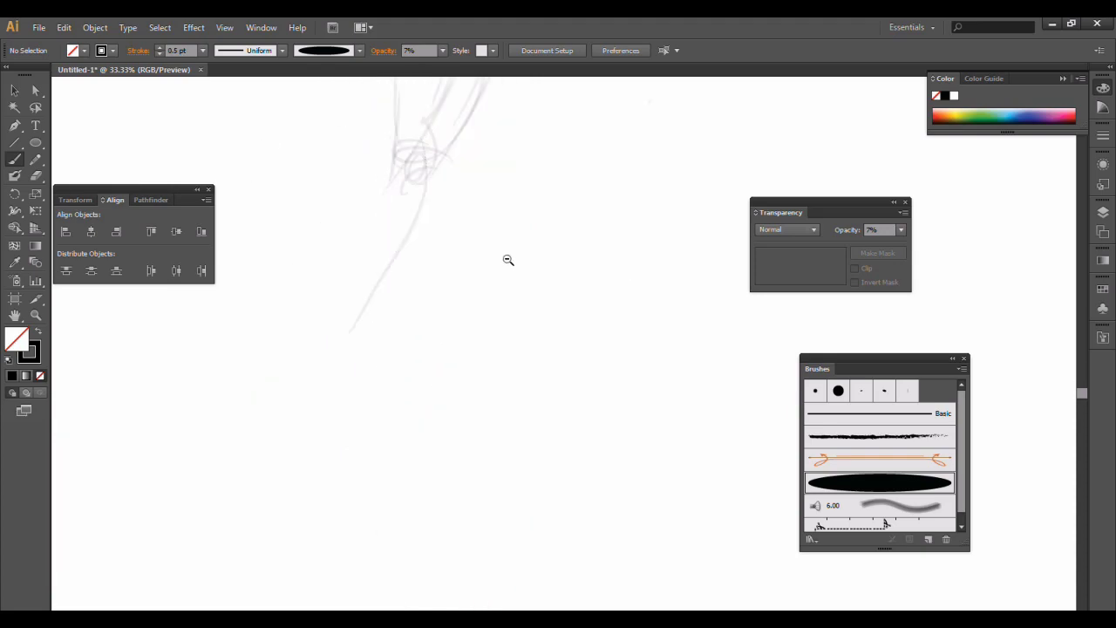
# Step: Draw a thin line down the forearm, then zoom onto the torso and forearm
pyautogui.moveTo(413, 230)
pyautogui.mouseDown()
pyautogui.moveTo(379, 403)
pyautogui.moveTo(357, 434)
pyautogui.mouseUp()
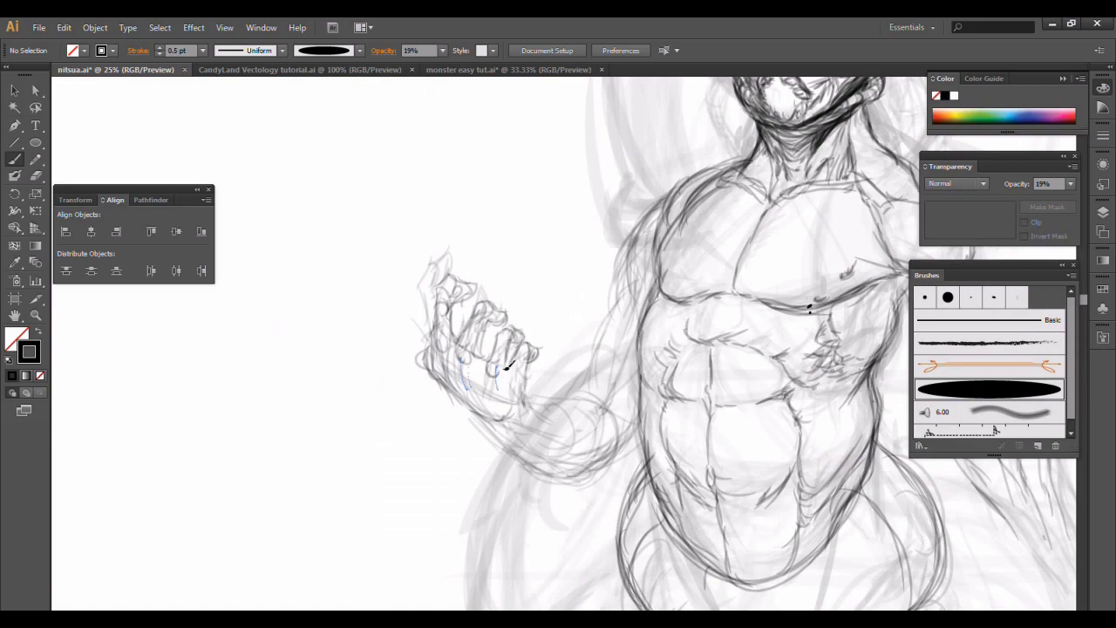
pyautogui.hotkey('ctrl', '-')
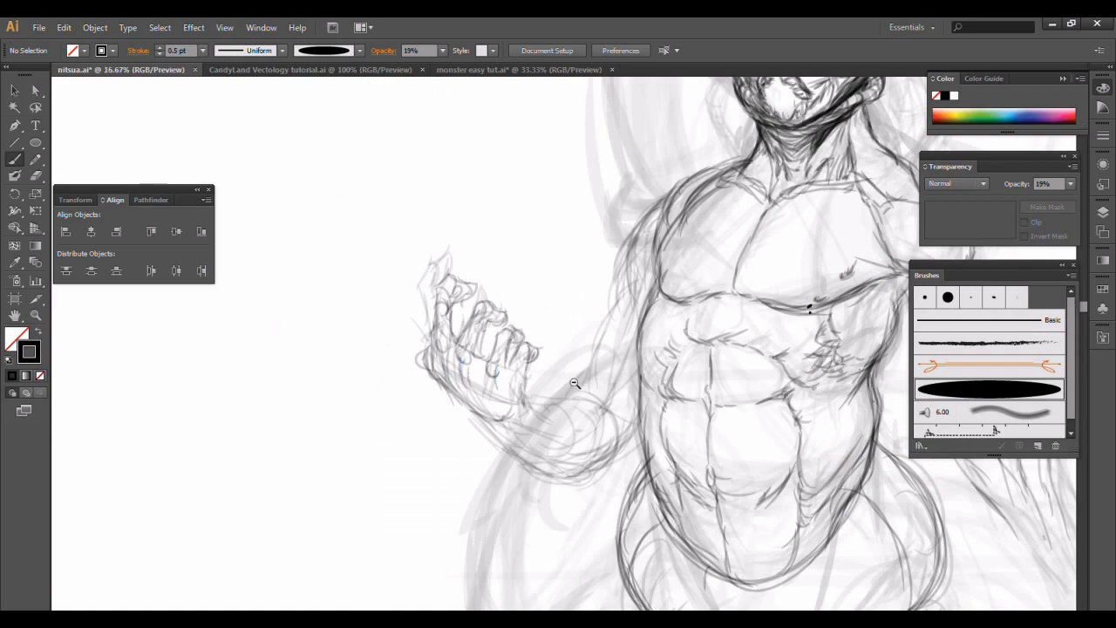
pyautogui.hotkey('ctrl', '-')
pyautogui.hotkey('ctrl', '-')
pyautogui.moveTo(481, 408); pyautogui.dragTo(391, 392)
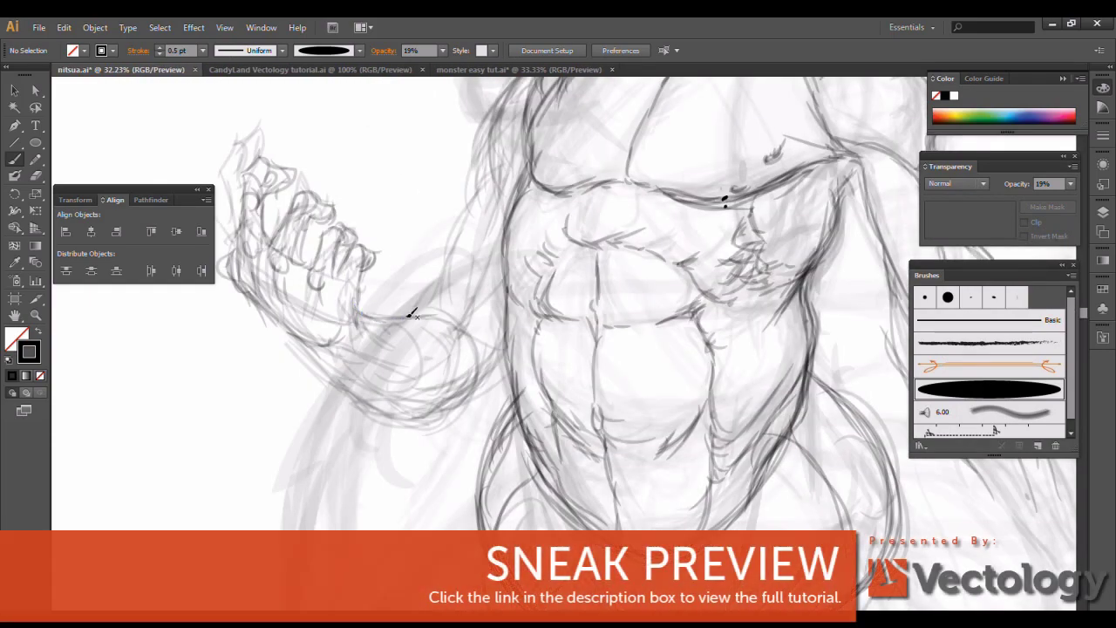
# Step: Add darker and faint lines along the upper and lower forearm
pyautogui.moveTo(408, 314); pyautogui.dragTo(428, 318)
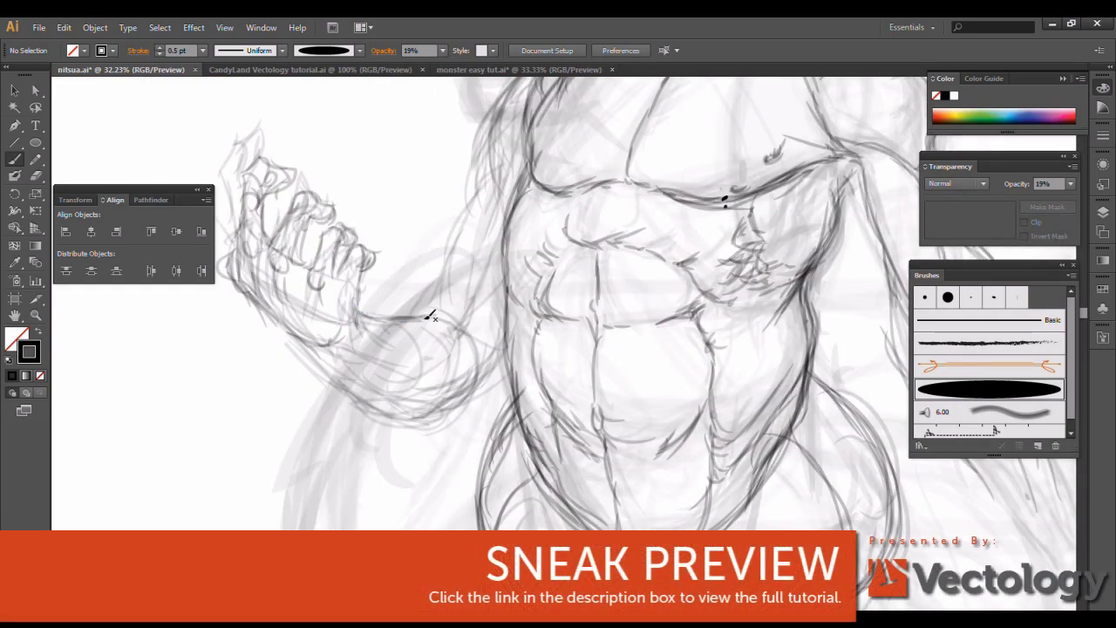
pyautogui.moveTo(471, 353); pyautogui.dragTo(359, 326)
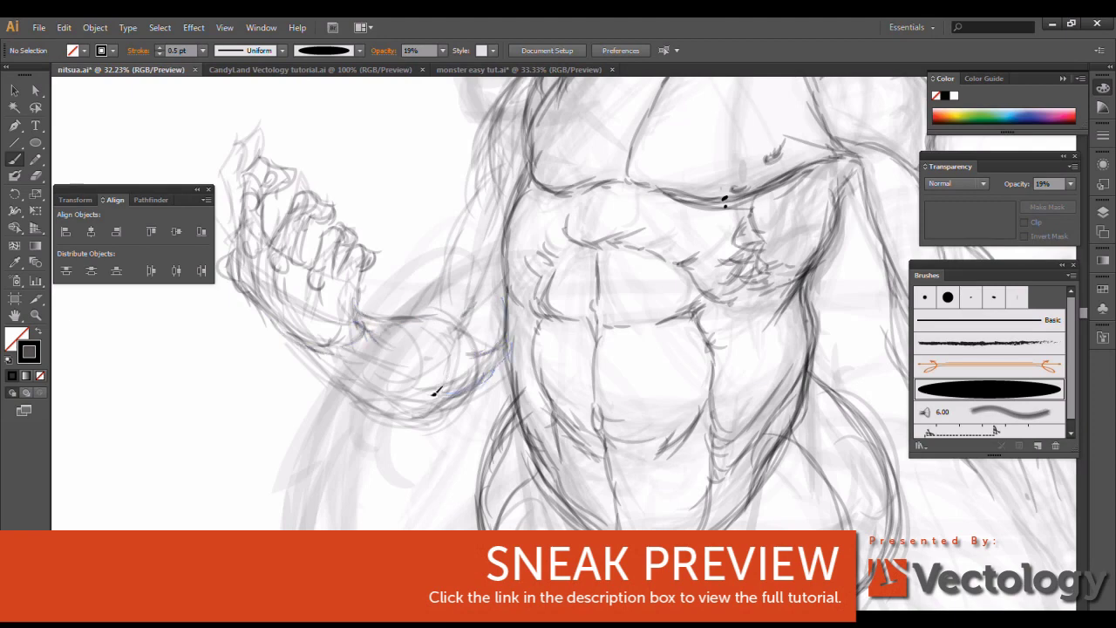
pyautogui.moveTo(501, 370); pyautogui.dragTo(331, 358)
pyautogui.moveTo(410, 392); pyautogui.dragTo(301, 350)
pyautogui.moveTo(504, 406); pyautogui.dragTo(361, 378)
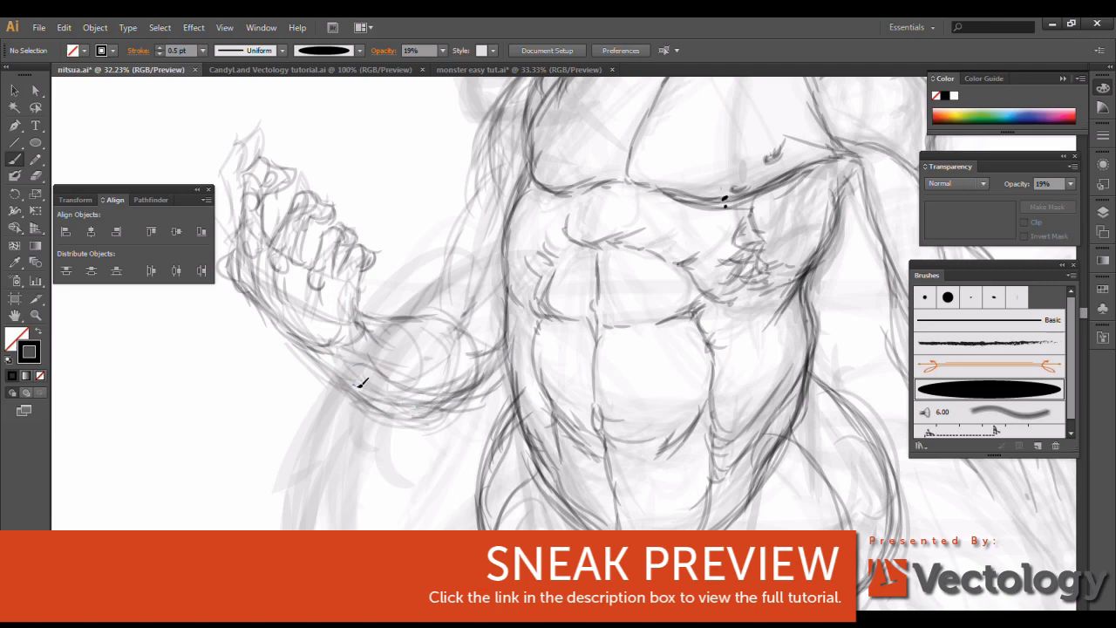
pyautogui.keyDown('ctrl'); pyautogui.click(787, 308); pyautogui.keyUp('ctrl')
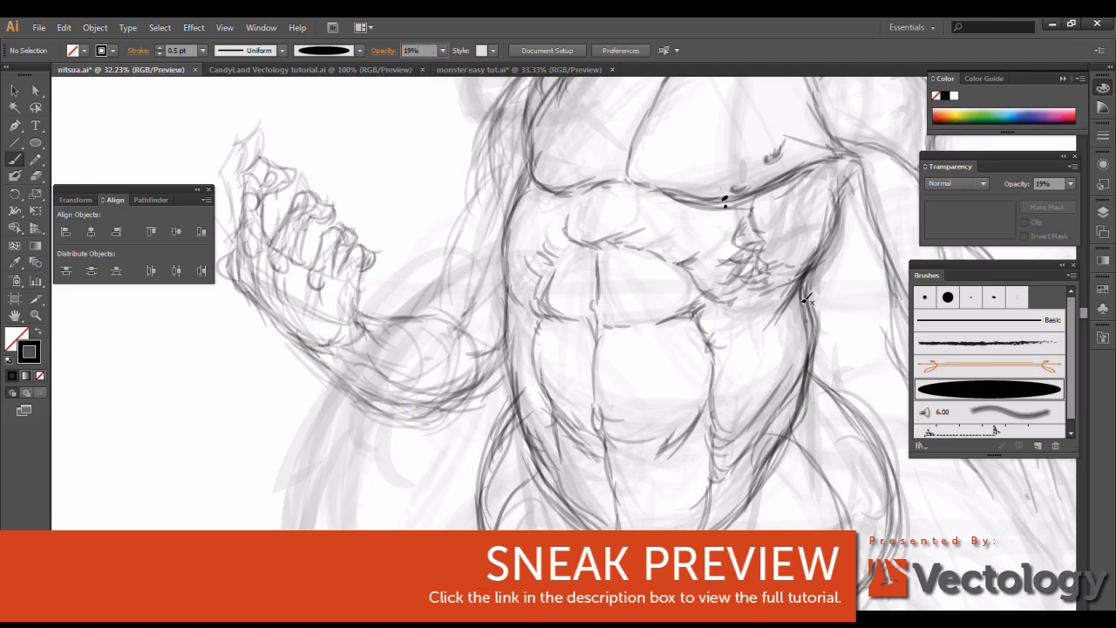
pyautogui.keyDown('ctrl'); pyautogui.click(357, 357); pyautogui.keyUp('ctrl')
pyautogui.moveTo(344, 383); pyautogui.dragTo(451, 418)
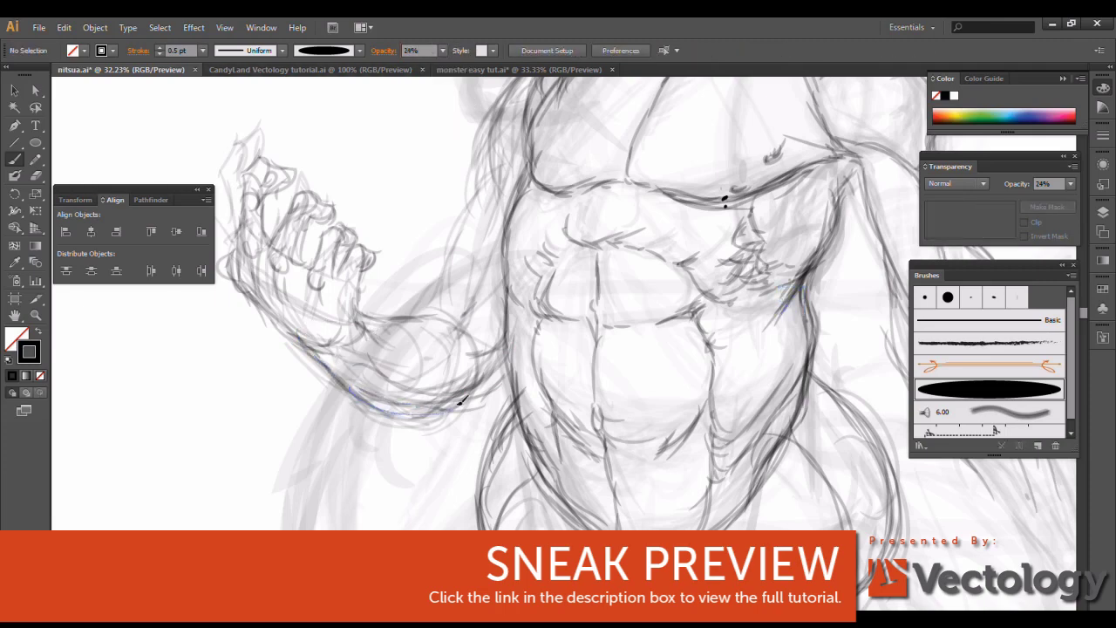
# Step: Darken the wrist outline and sketch the elbow and upper arm contour
pyautogui.moveTo(365, 277); pyautogui.dragTo(347, 340)
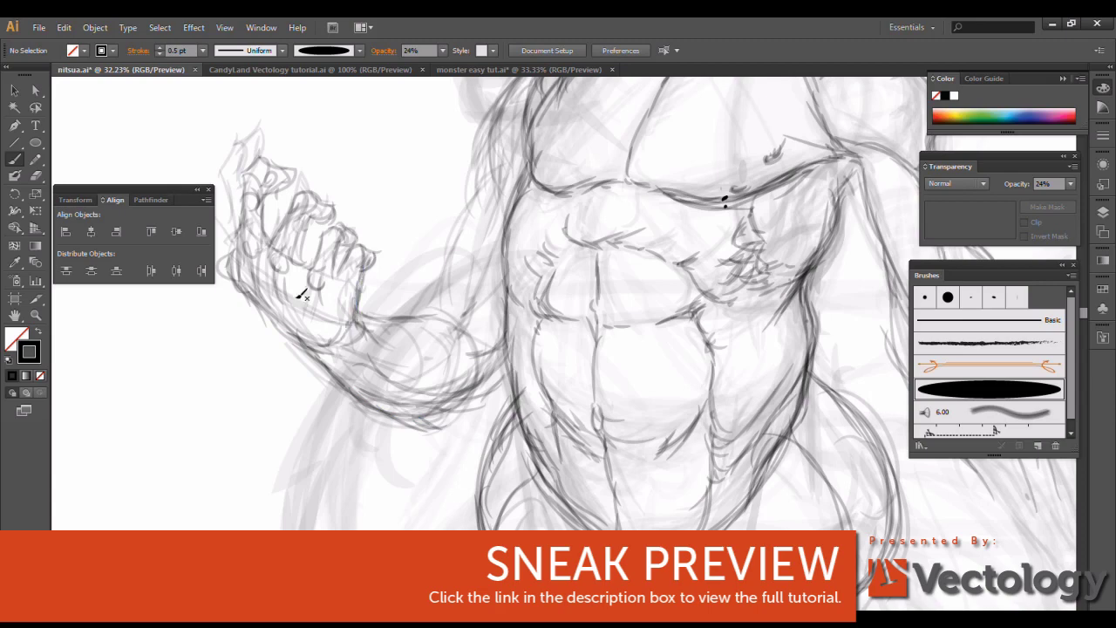
pyautogui.moveTo(460, 325); pyautogui.dragTo(495, 312)
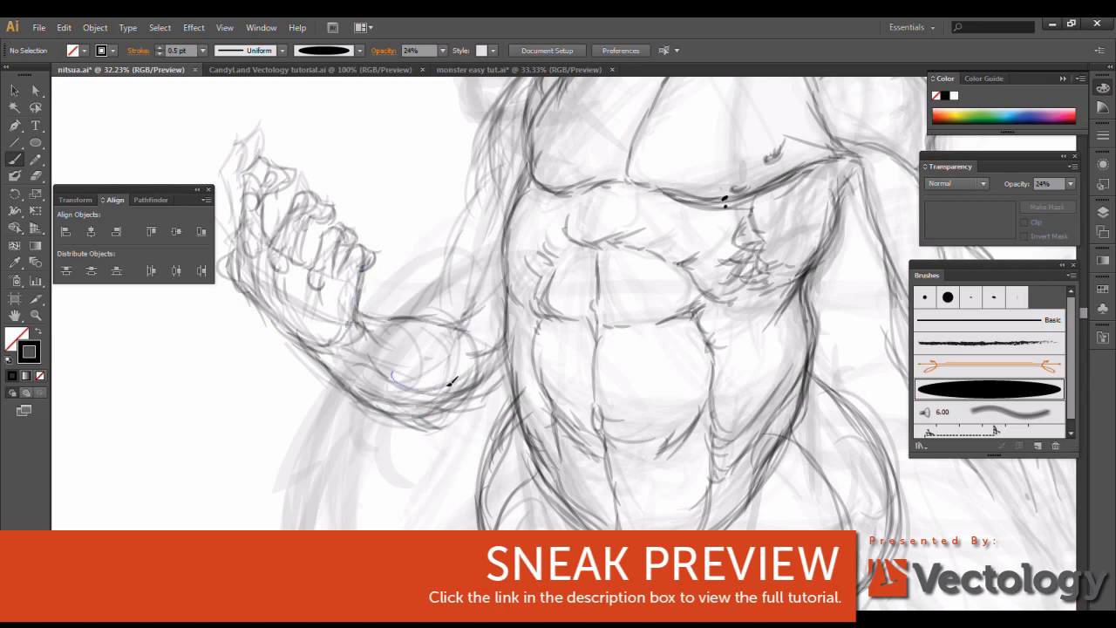
pyautogui.moveTo(397, 387); pyautogui.dragTo(492, 353)
pyautogui.moveTo(371, 366); pyautogui.dragTo(501, 344)
pyautogui.moveTo(479, 179); pyautogui.dragTo(439, 290)
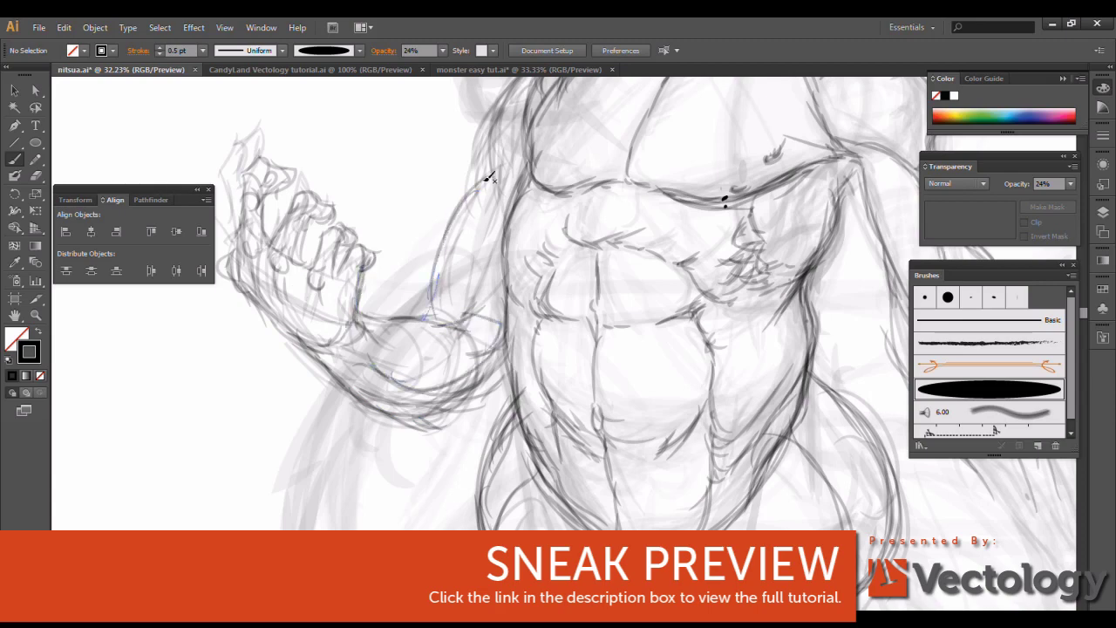
pyautogui.scroll(2, 439, 296)
pyautogui.scroll(3, 438, 313)
# Step: Refine and darken the forearm, upper arm and shoulder outlines
pyautogui.moveTo(438, 335); pyautogui.dragTo(483, 283)
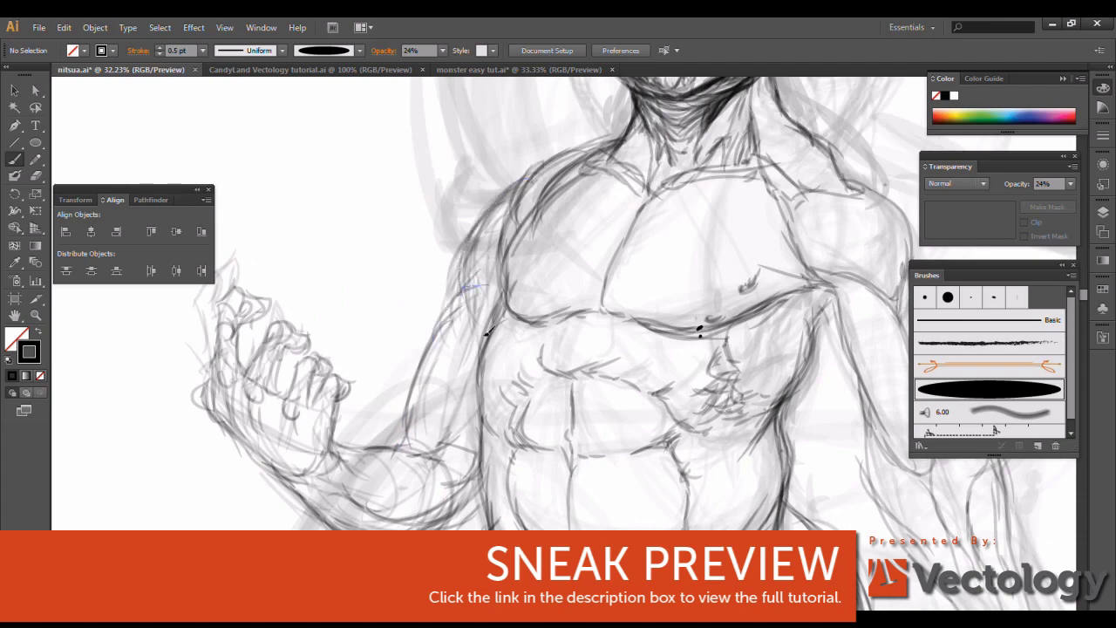
pyautogui.moveTo(351, 443)
pyautogui.mouseDown()
pyautogui.moveTo(407, 426)
pyautogui.moveTo(353, 442)
pyautogui.moveTo(415, 413)
pyautogui.moveTo(436, 336)
pyautogui.mouseUp()
pyautogui.moveTo(509, 267); pyautogui.dragTo(446, 319)
pyautogui.moveTo(506, 193); pyautogui.dragTo(459, 312)
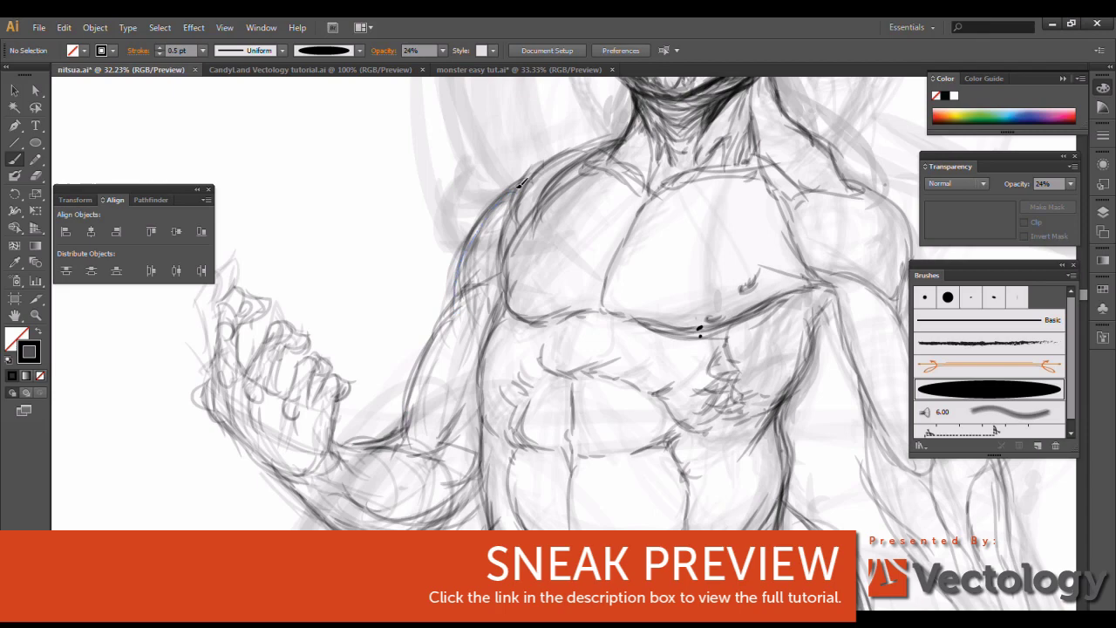
pyautogui.moveTo(570, 152); pyautogui.dragTo(455, 286)
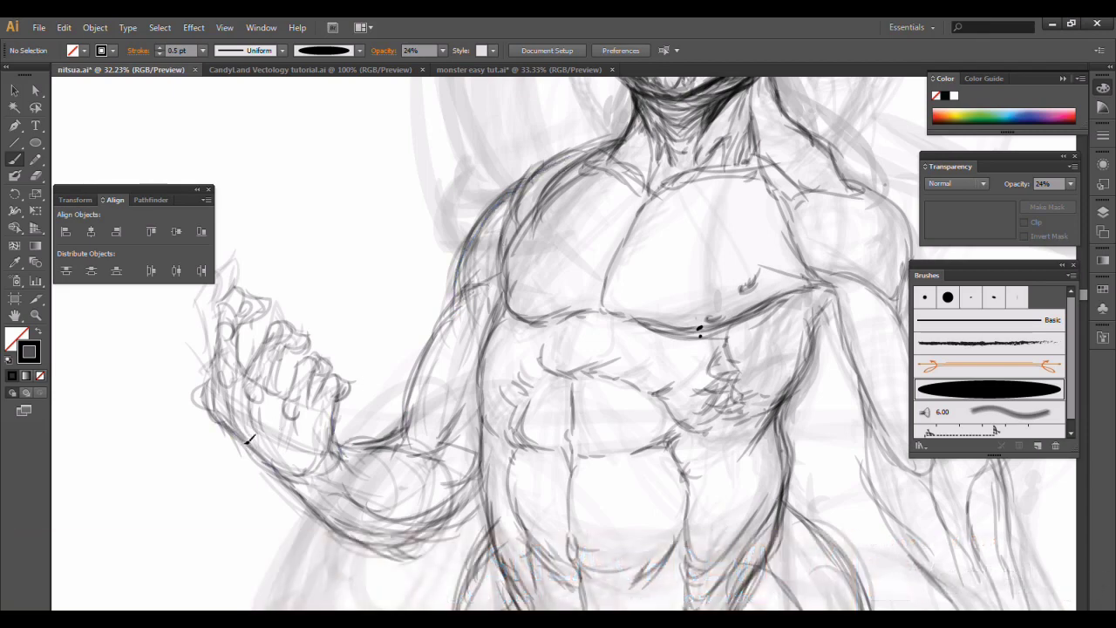
# Step: Strengthen the fist and wrist contours and sketch finger and knuckle lines
pyautogui.moveTo(235, 436); pyautogui.dragTo(305, 471)
pyautogui.moveTo(301, 391); pyautogui.dragTo(289, 412)
pyautogui.moveTo(216, 386); pyautogui.dragTo(197, 411)
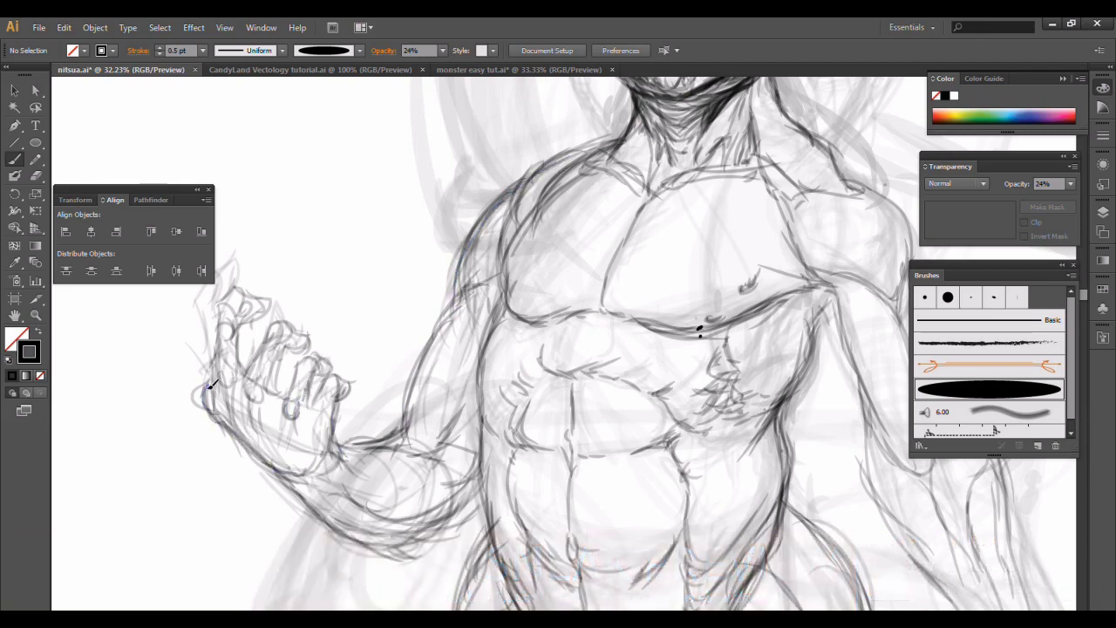
pyautogui.moveTo(342, 405); pyautogui.dragTo(333, 467)
pyautogui.moveTo(337, 380)
pyautogui.mouseDown()
pyautogui.moveTo(347, 394)
pyautogui.moveTo(311, 399)
pyautogui.mouseUp()
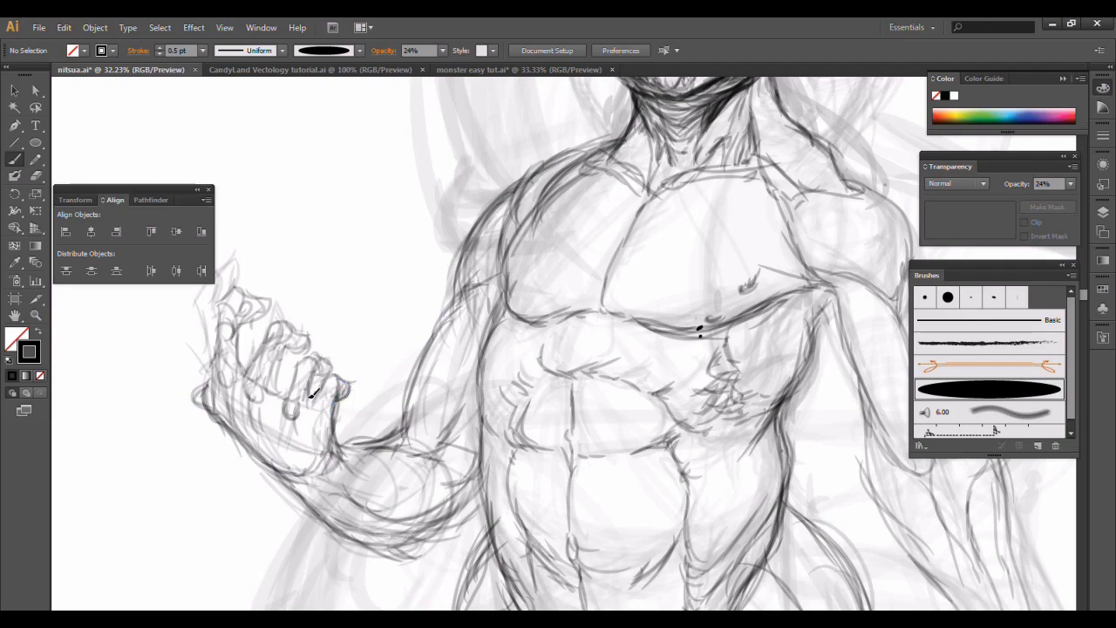
pyautogui.moveTo(280, 364); pyautogui.dragTo(284, 394)
pyautogui.moveTo(236, 344); pyautogui.dragTo(237, 319)
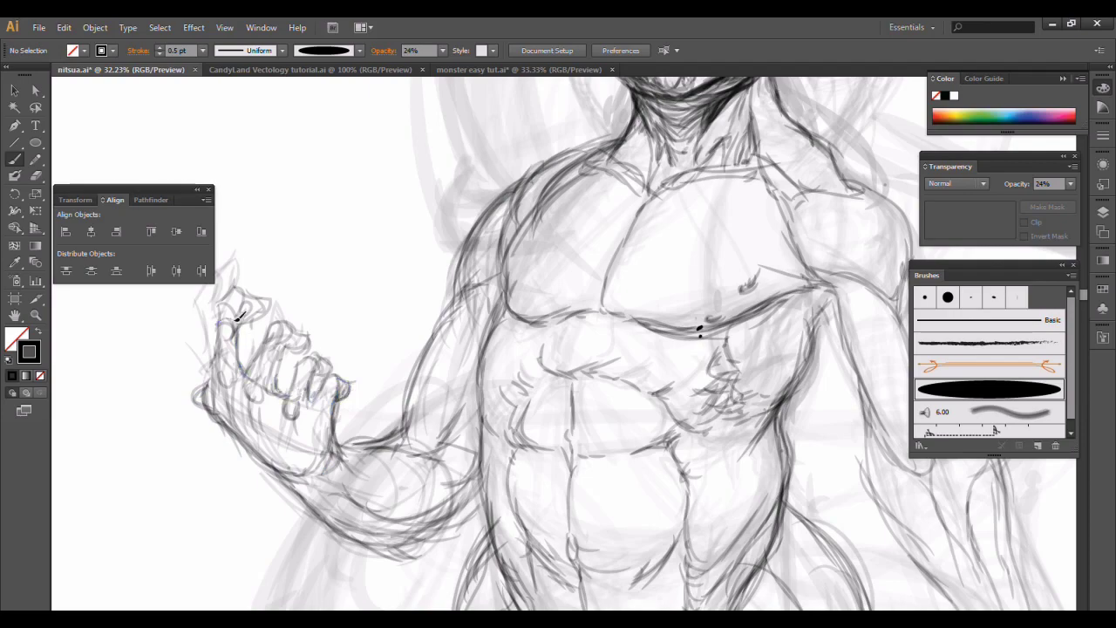
# Step: Zoom out step by step toward the whole figure
pyautogui.keyDown('ctrl'); pyautogui.keyDown('alt'); pyautogui.click(483, 453); pyautogui.keyUp('alt'); pyautogui.keyUp('ctrl')
pyautogui.keyDown('ctrl'); pyautogui.keyDown('alt'); pyautogui.click(477, 418); pyautogui.keyUp('alt'); pyautogui.keyUp('ctrl')
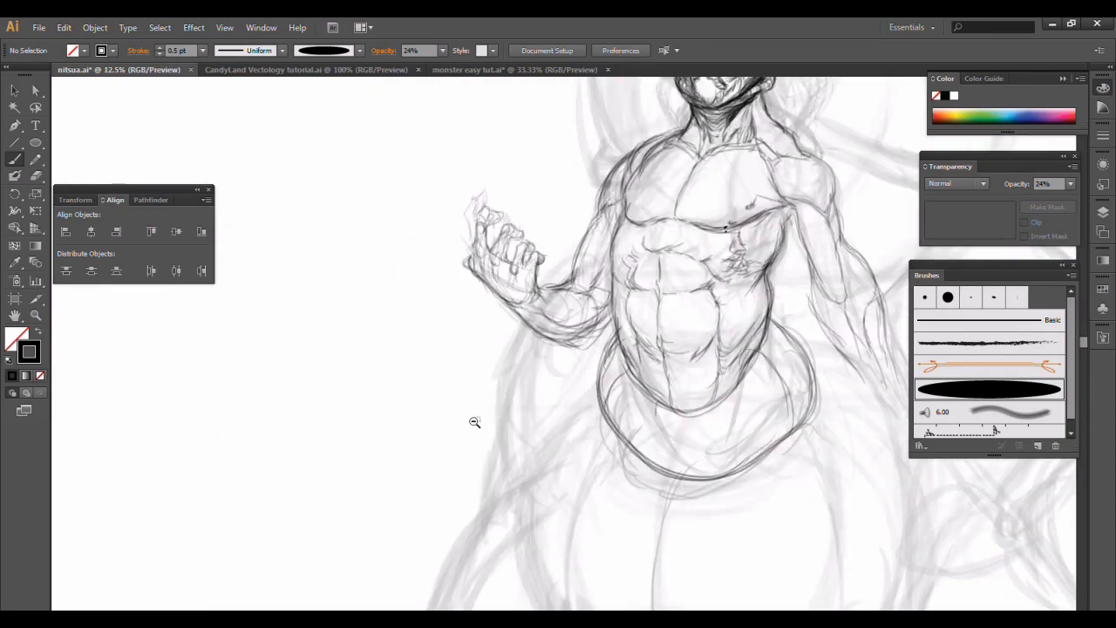
pyautogui.keyDown('ctrl'); pyautogui.keyDown('alt'); pyautogui.click(486, 411); pyautogui.keyUp('alt'); pyautogui.keyUp('ctrl')
# Step: Center the head and sketch a long strand sweeping up-right, curving back toward it
pyautogui.keyDown('ctrl'); pyautogui.keyDown('alt'); pyautogui.click(485, 383); pyautogui.keyUp('alt'); pyautogui.keyUp('ctrl')
pyautogui.moveTo(595, 166); pyautogui.dragTo(586, 213)
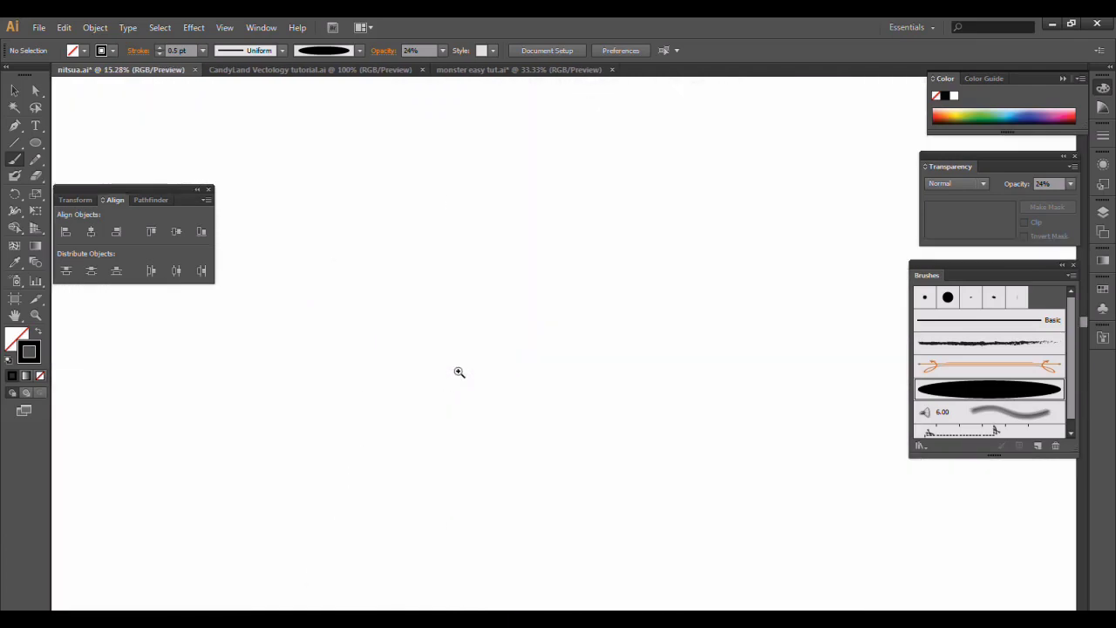
pyautogui.scroll(-3, 458, 371)
pyautogui.scroll(-3, 610, 279)
pyautogui.scroll(3, 659, 249)
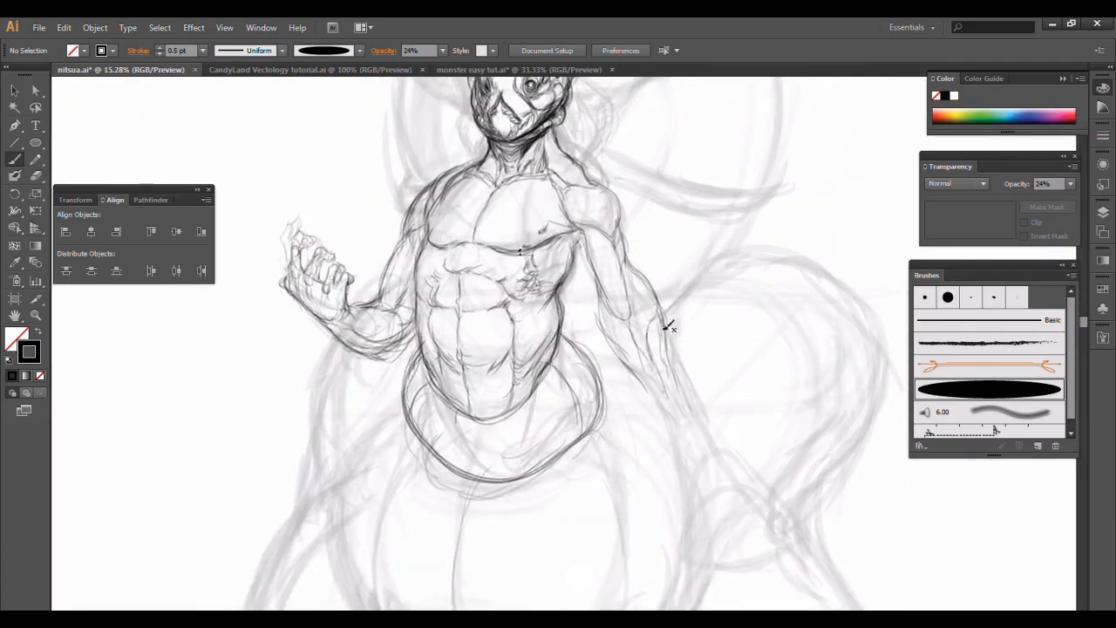
pyautogui.moveTo(439, 213)
pyautogui.mouseDown()
pyautogui.moveTo(469, 311)
pyautogui.moveTo(420, 320)
pyautogui.moveTo(394, 371)
pyautogui.mouseUp()
pyautogui.moveTo(476, 166); pyautogui.dragTo(449, 211)
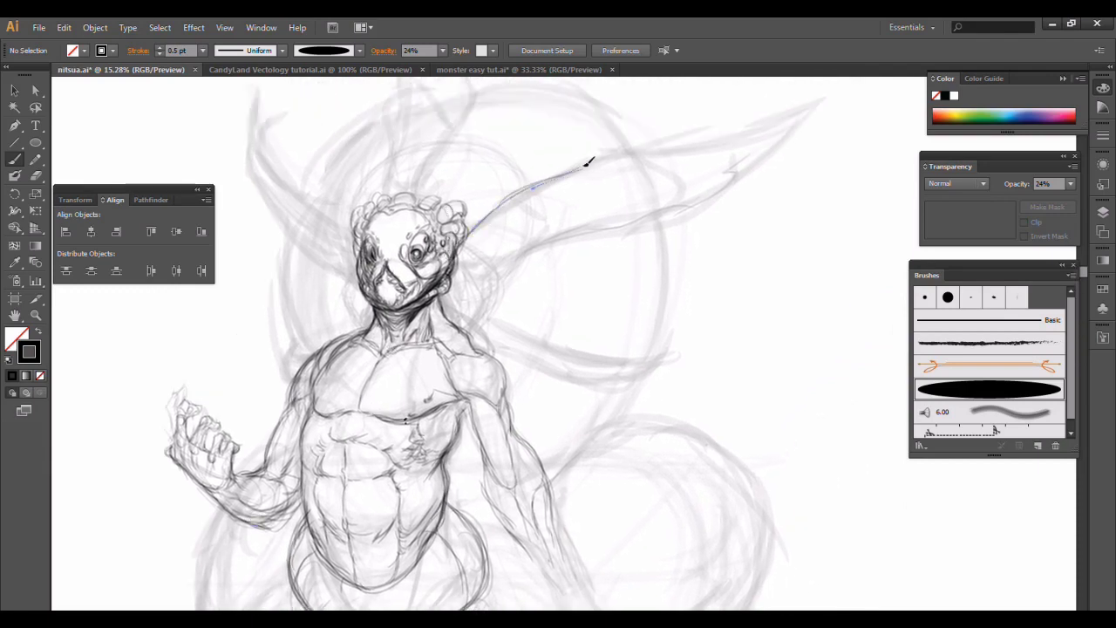
pyautogui.moveTo(482, 221); pyautogui.dragTo(733, 144)
pyautogui.moveTo(663, 206)
pyautogui.mouseDown()
pyautogui.moveTo(511, 273)
pyautogui.moveTo(528, 249)
pyautogui.moveTo(788, 125)
pyautogui.moveTo(736, 175)
pyautogui.mouseUp()
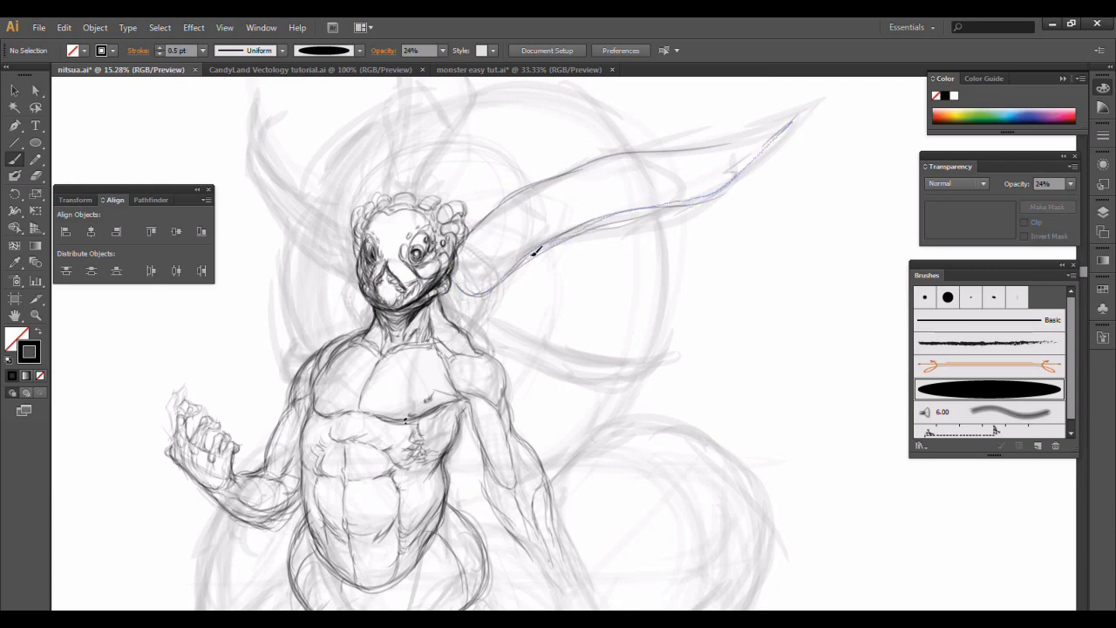
pyautogui.moveTo(536, 251); pyautogui.dragTo(453, 291)
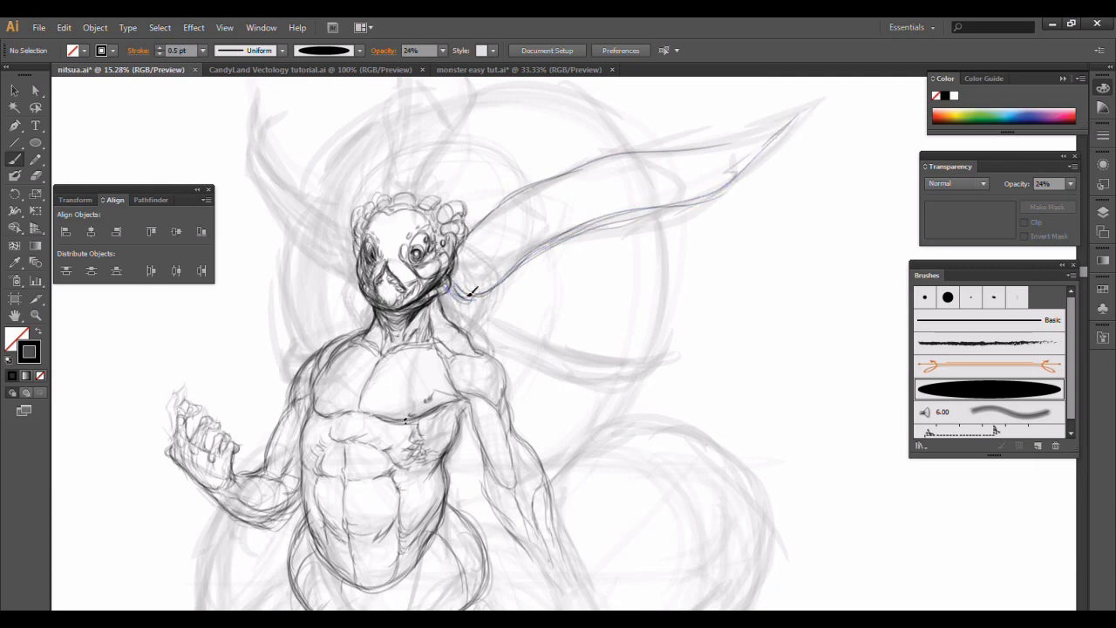
# Step: Stroke along the left side of the face, then pan to show more body
pyautogui.moveTo(360, 253); pyautogui.dragTo(360, 290)
pyautogui.moveTo(480, 177); pyautogui.dragTo(444, 234)
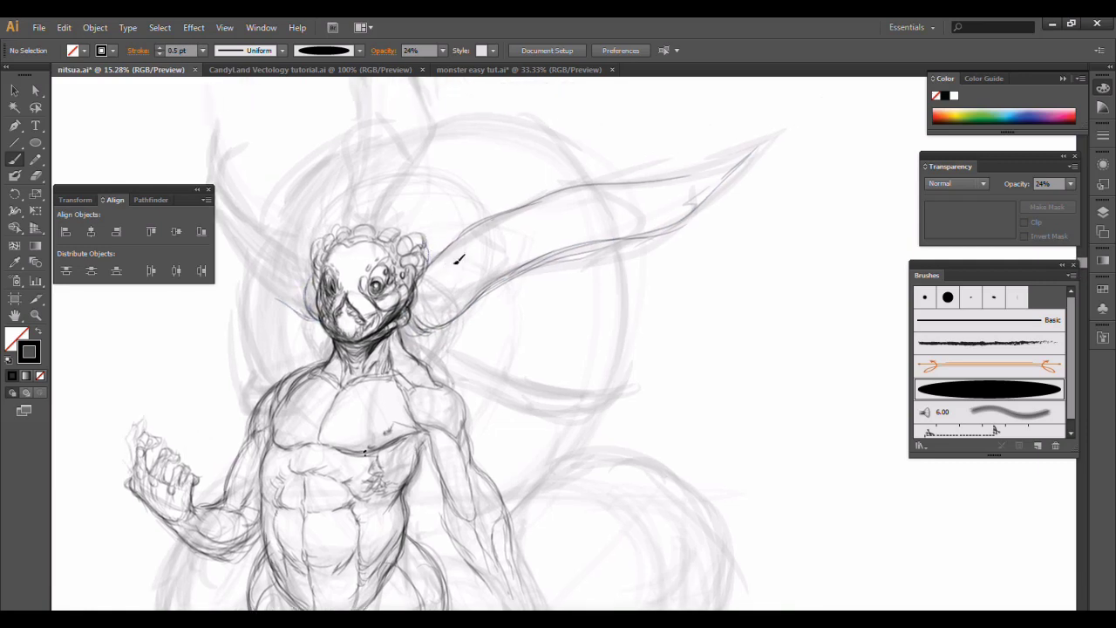
pyautogui.moveTo(531, 375); pyautogui.dragTo(543, 234)
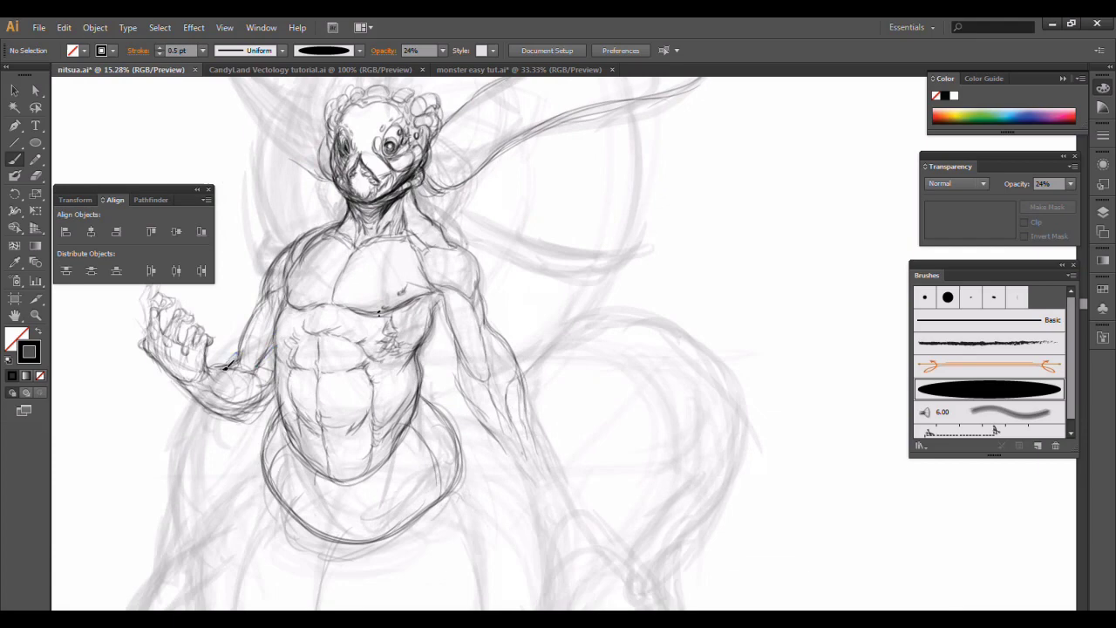
pyautogui.moveTo(296, 312); pyautogui.dragTo(303, 354)
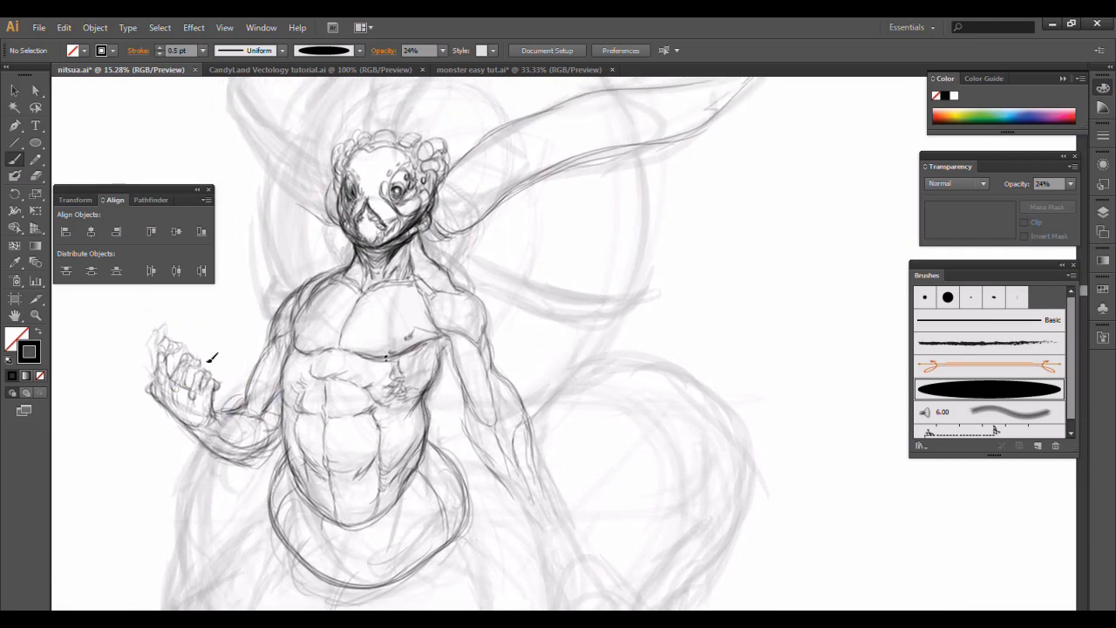
# Step: Trace over the upper-right strand and extend it toward its tip
pyautogui.scroll(4, 555, 278)
pyautogui.moveTo(475, 362)
pyautogui.mouseDown()
pyautogui.moveTo(689, 282)
pyautogui.moveTo(764, 200)
pyautogui.mouseUp()
pyautogui.moveTo(717, 248); pyautogui.dragTo(697, 266)
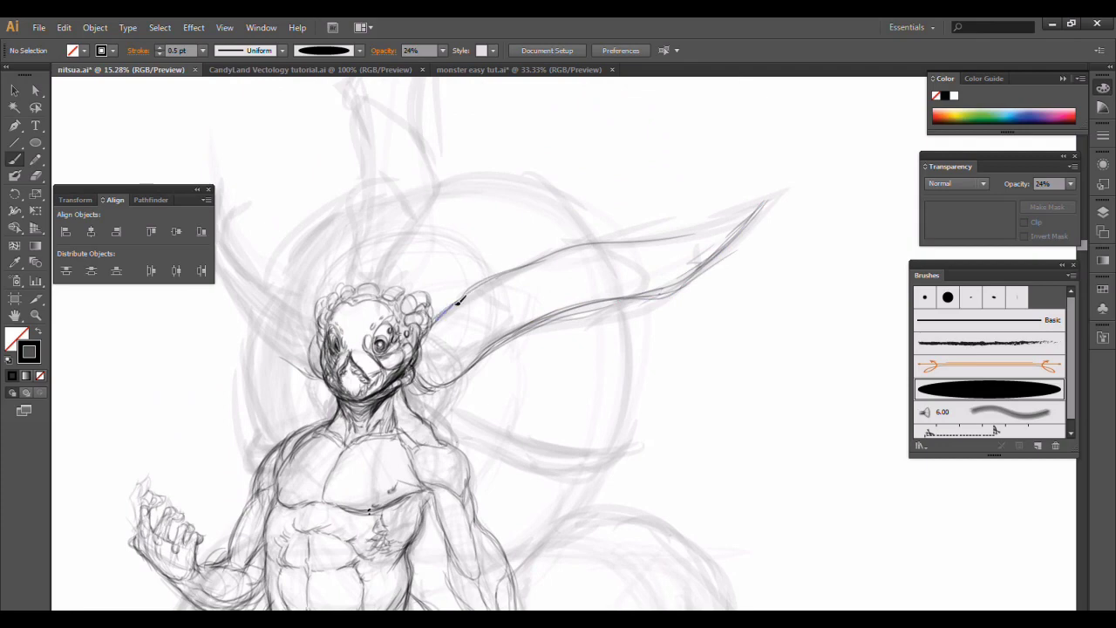
pyautogui.moveTo(460, 301)
pyautogui.mouseDown()
pyautogui.moveTo(543, 253)
pyautogui.moveTo(747, 211)
pyautogui.mouseUp()
pyautogui.moveTo(371, 280); pyautogui.dragTo(411, 341)
# Step: Sketch a wing-like strand left of the head and another rising straight up
pyautogui.moveTo(264, 274); pyautogui.dragTo(357, 390)
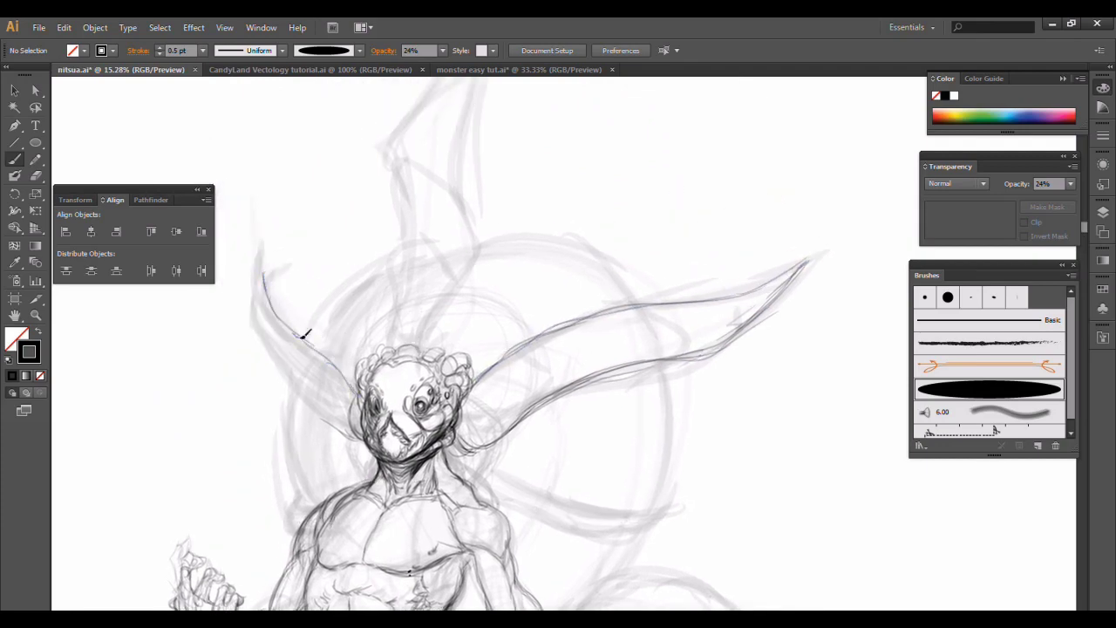
pyautogui.moveTo(305, 334)
pyautogui.mouseDown()
pyautogui.moveTo(264, 285)
pyautogui.moveTo(296, 392)
pyautogui.moveTo(359, 439)
pyautogui.moveTo(262, 251)
pyautogui.mouseUp()
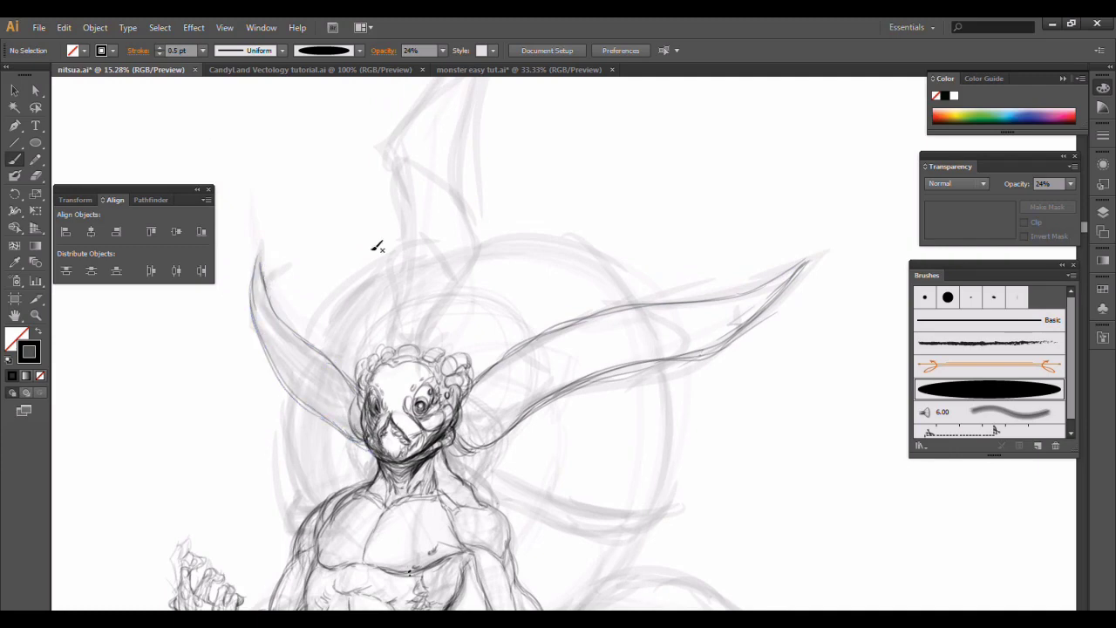
pyautogui.moveTo(378, 247); pyautogui.dragTo(366, 325)
pyautogui.moveTo(408, 410); pyautogui.dragTo(428, 368)
pyautogui.moveTo(408, 419)
pyautogui.mouseDown()
pyautogui.moveTo(442, 228)
pyautogui.moveTo(446, 311)
pyautogui.moveTo(456, 236)
pyautogui.moveTo(424, 218)
pyautogui.moveTo(380, 419)
pyautogui.moveTo(448, 331)
pyautogui.mouseUp()
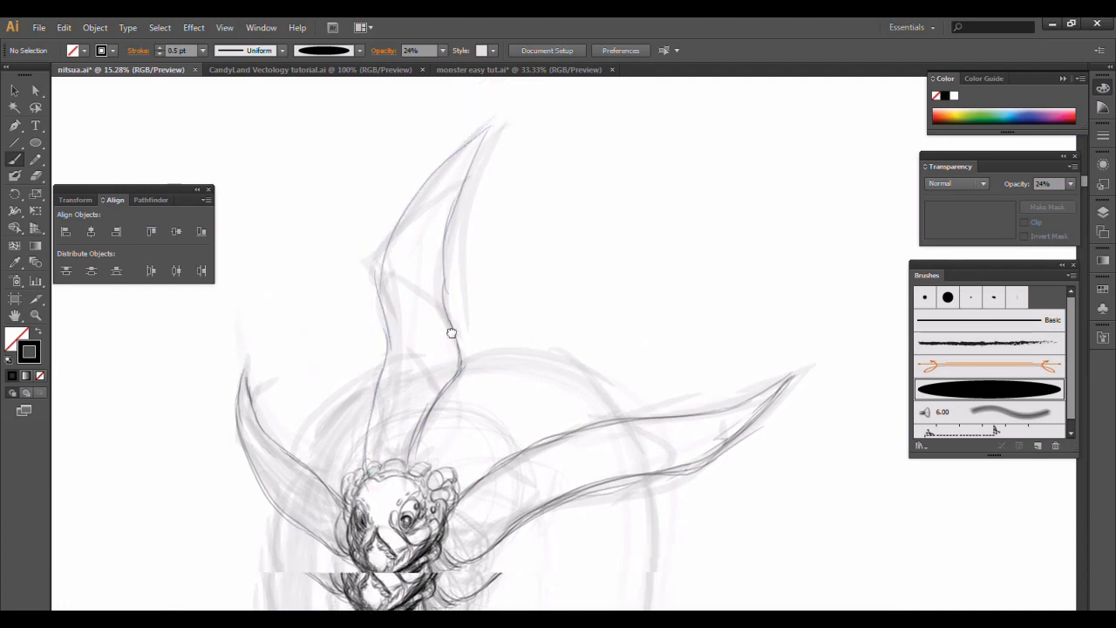
pyautogui.moveTo(436, 369); pyautogui.dragTo(429, 410)
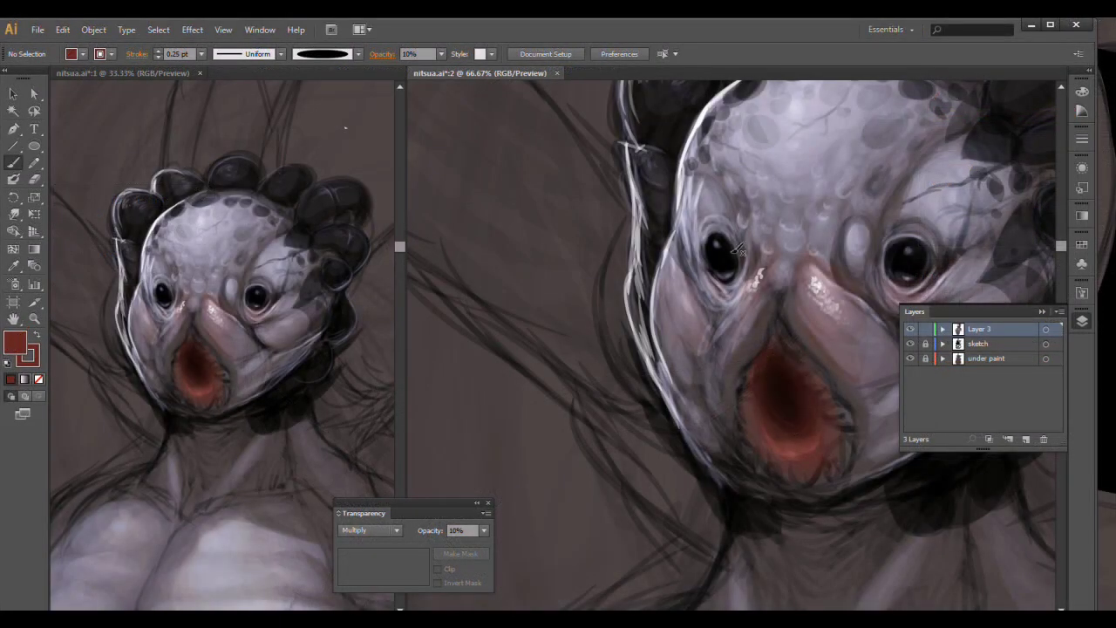
# Step: At 60% opacity, paint pale highlight curves inside the lower mouth, then return to 10%
pyautogui.press('6')
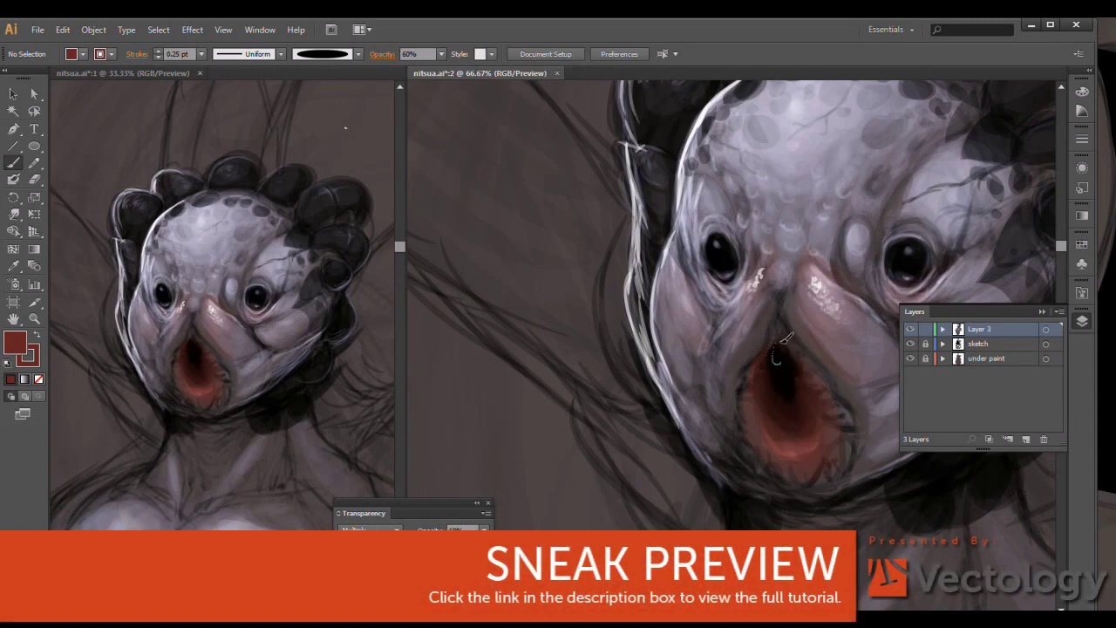
pyautogui.moveTo(769, 367); pyautogui.dragTo(800, 369)
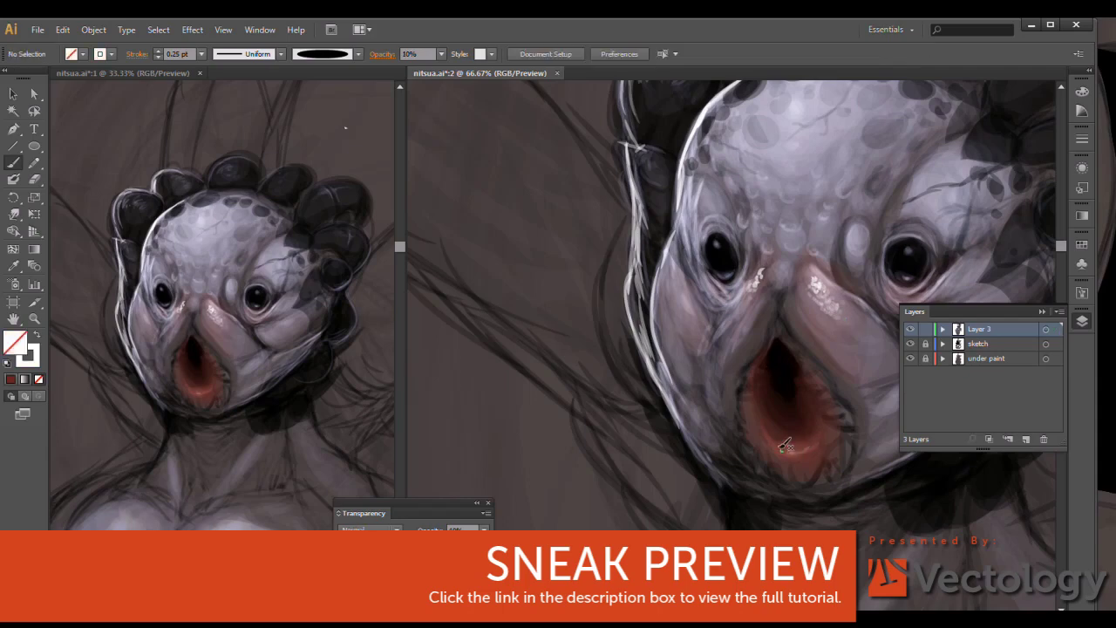
pyautogui.hotkey('ctrl', '=')
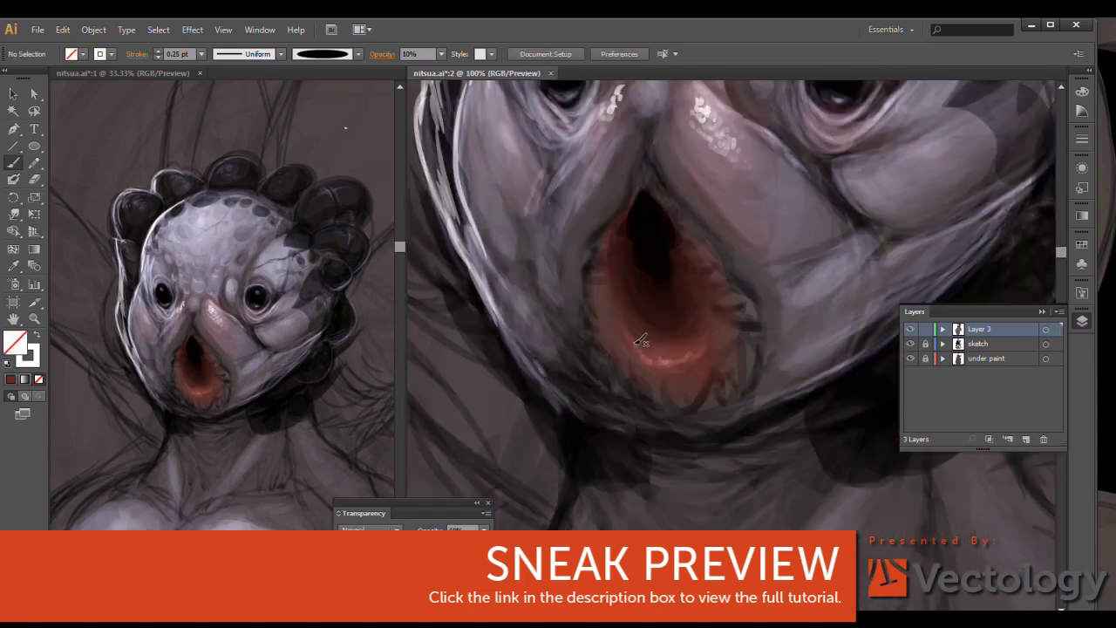
pyautogui.moveTo(620, 325); pyautogui.dragTo(676, 356)
pyautogui.press('6')
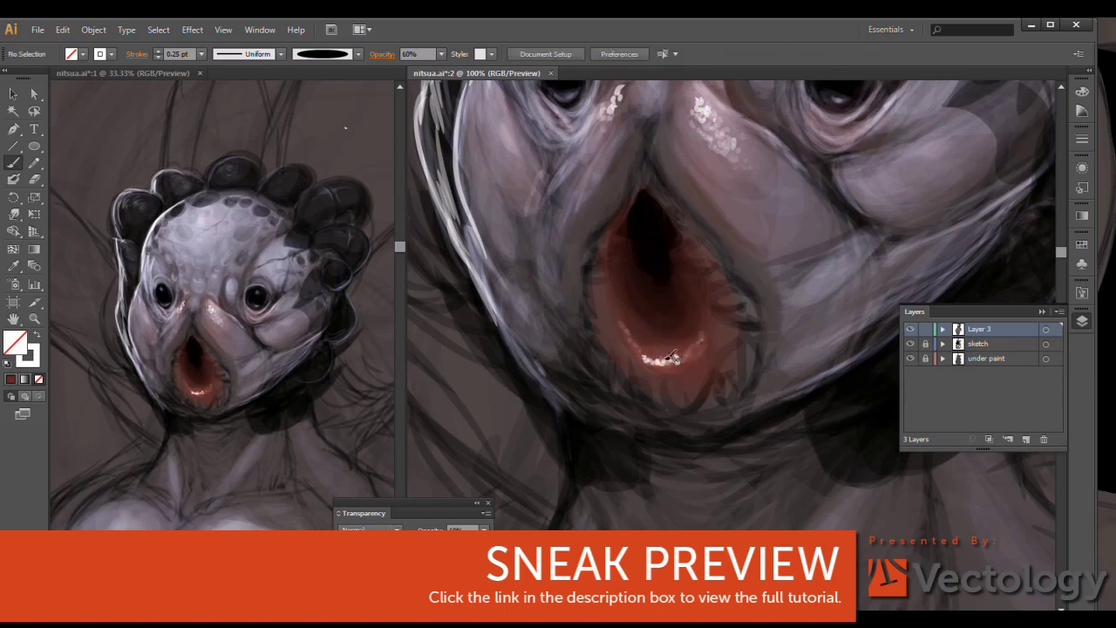
pyautogui.press('1')
# Step: Switch to white and paint pointed teeth around the top and sides of the mouth
pyautogui.click(12, 379)
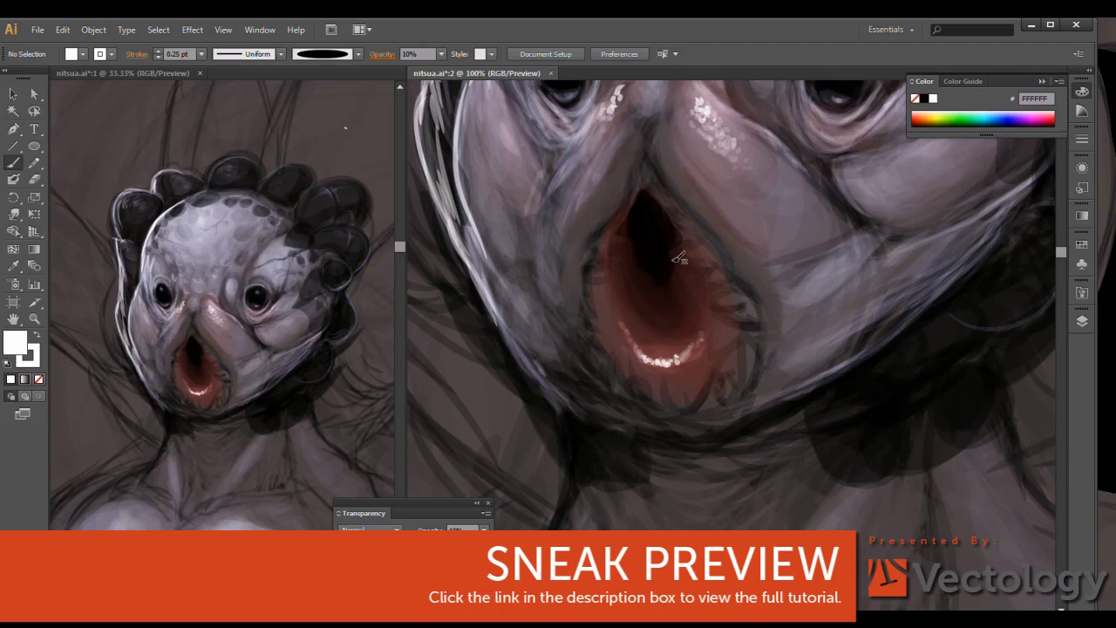
pyautogui.moveTo(648, 158)
pyautogui.mouseDown()
pyautogui.moveTo(645, 204)
pyautogui.moveTo(686, 232)
pyautogui.moveTo(626, 200)
pyautogui.mouseUp()
pyautogui.moveTo(725, 240); pyautogui.dragTo(715, 254)
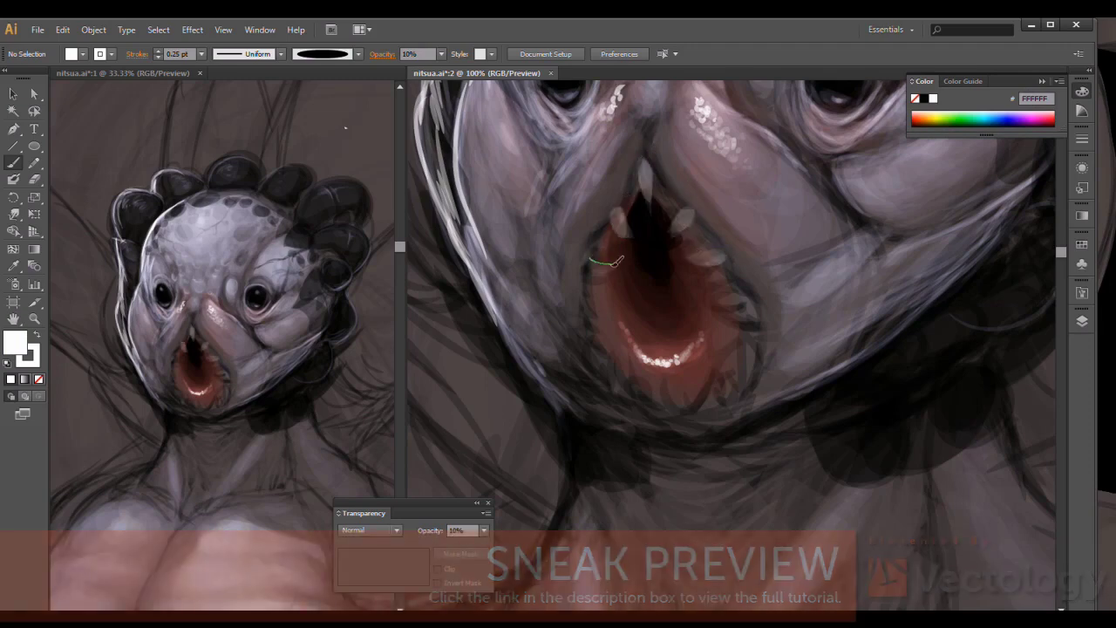
pyautogui.moveTo(610, 259); pyautogui.dragTo(597, 270)
pyautogui.moveTo(715, 295); pyautogui.dragTo(748, 301)
pyautogui.moveTo(587, 314)
pyautogui.mouseDown()
pyautogui.moveTo(606, 300)
pyautogui.moveTo(603, 351)
pyautogui.mouseUp()
pyautogui.moveTo(753, 357)
pyautogui.mouseDown()
pyautogui.moveTo(723, 373)
pyautogui.moveTo(730, 385)
pyautogui.mouseUp()
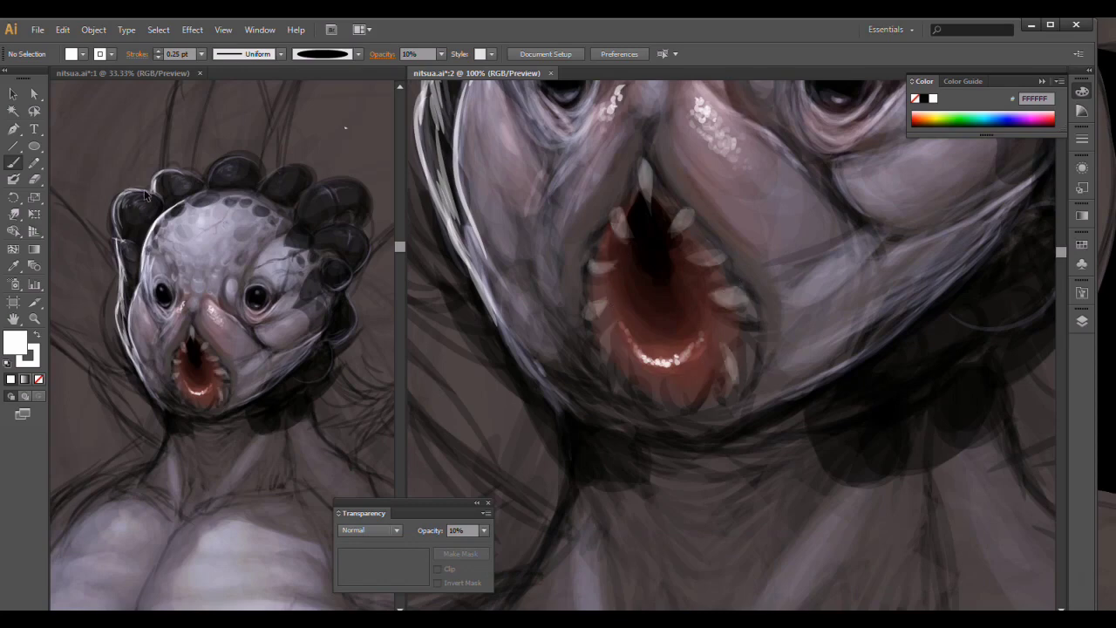
# Step: Brighten the upper-left tooth and add teeth along the lower mouth edge
pyautogui.moveTo(630, 209); pyautogui.dragTo(619, 233)
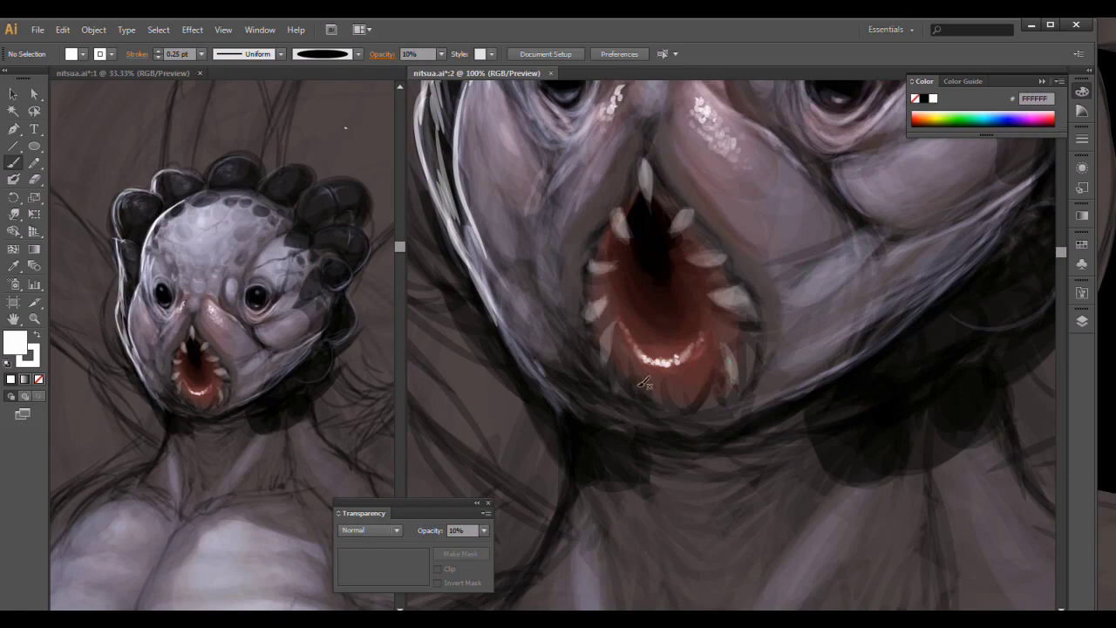
pyautogui.moveTo(638, 352); pyautogui.dragTo(645, 392)
pyautogui.moveTo(693, 340); pyautogui.dragTo(698, 407)
pyautogui.moveTo(633, 352); pyautogui.dragTo(647, 394)
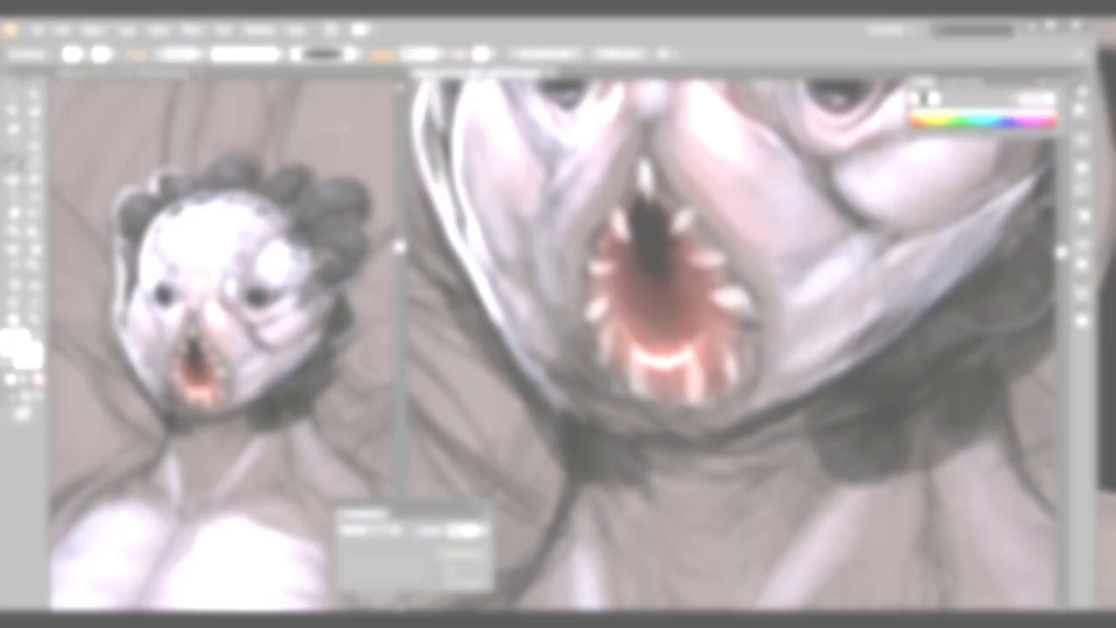